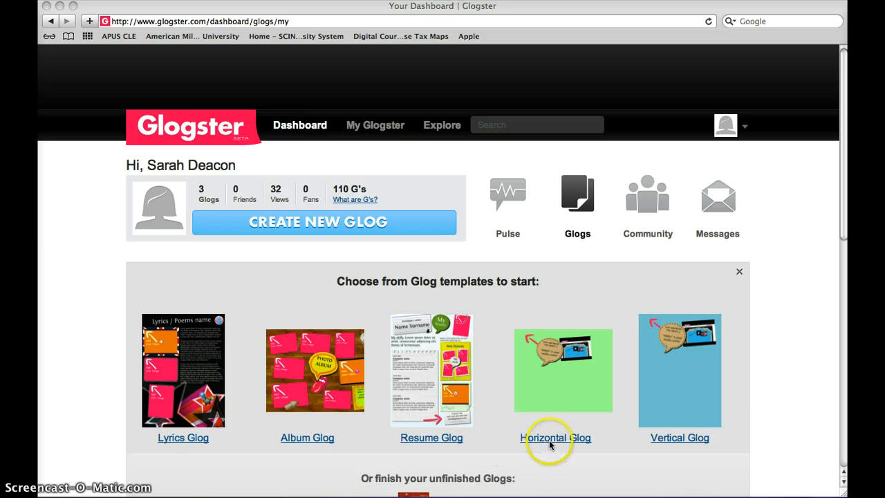
Step: Start a new glog from the Horizontal Glog template
{"action": "left_click", "coordinate": [551, 438]}
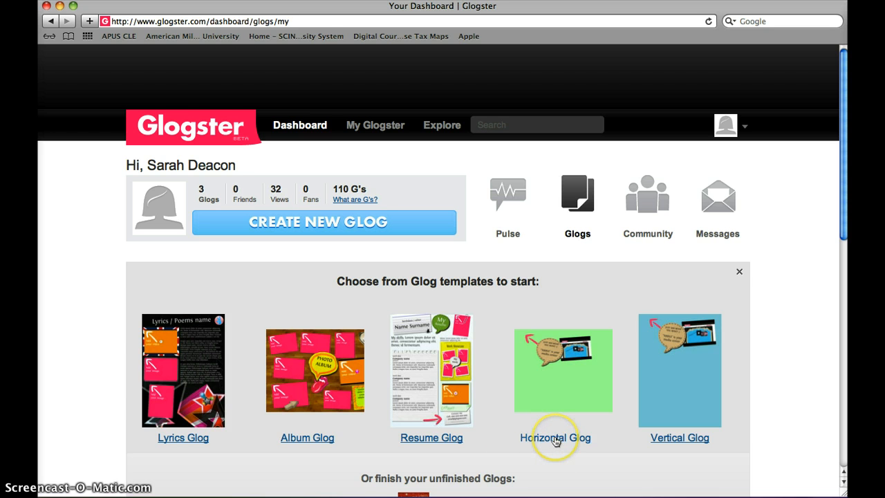
{"action": "left_click", "coordinate": [555, 439]}
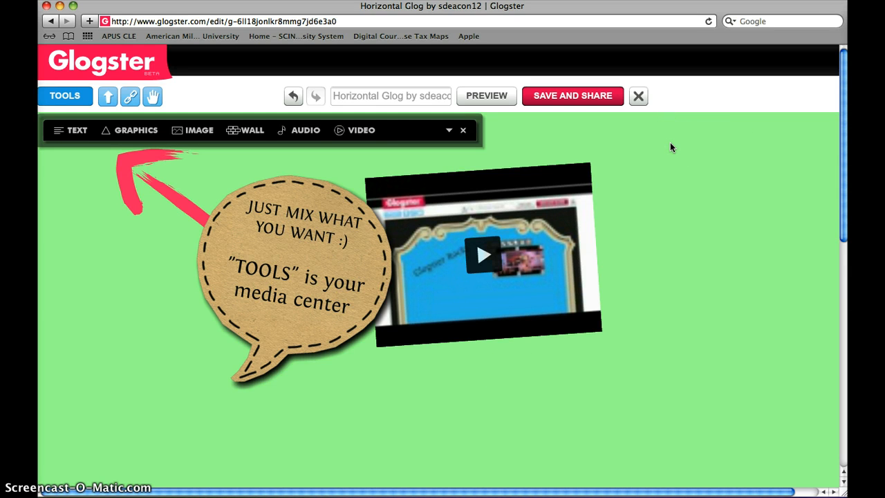
Step: Spread the template items apart by moving the video toward the right side, the speech bubble lower right and the pink arrow down
{"action": "left_click_drag", "start_coordinate": [497, 183], "coordinate": [646, 196]}
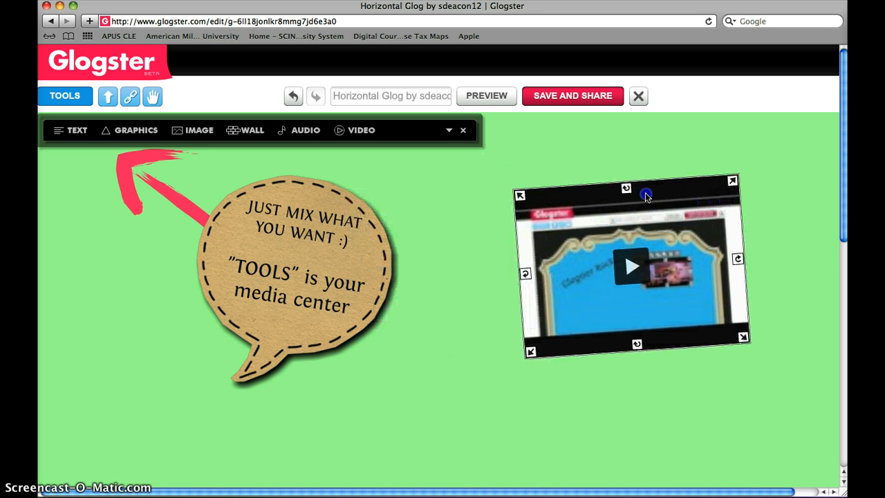
{"action": "left_click", "coordinate": [327, 238]}
{"action": "left_click_drag", "start_coordinate": [327, 239], "coordinate": [404, 308]}
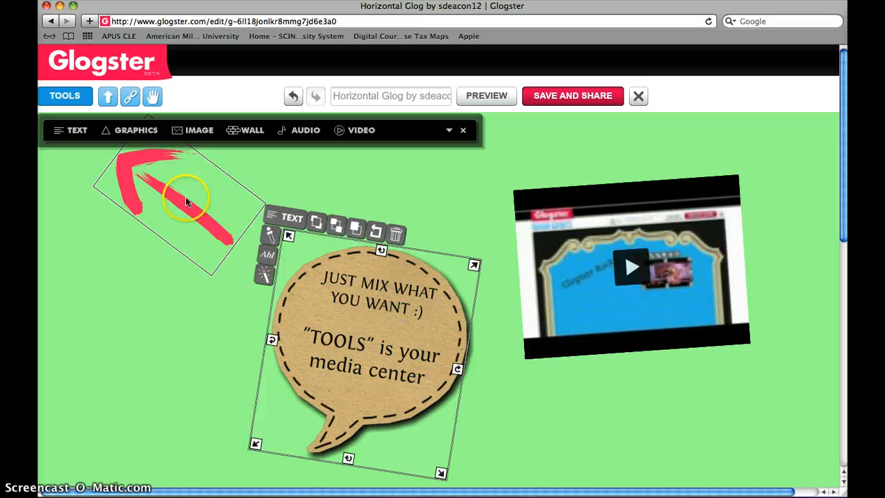
{"action": "left_click_drag", "start_coordinate": [183, 201], "coordinate": [171, 273]}
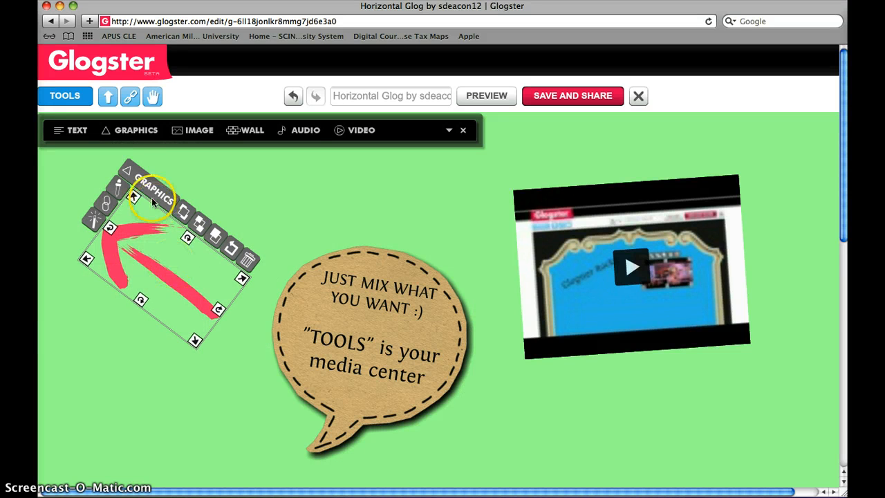
Step: Delete the pink arrow graphic and the tilted video from the glog
{"action": "left_click", "coordinate": [342, 287]}
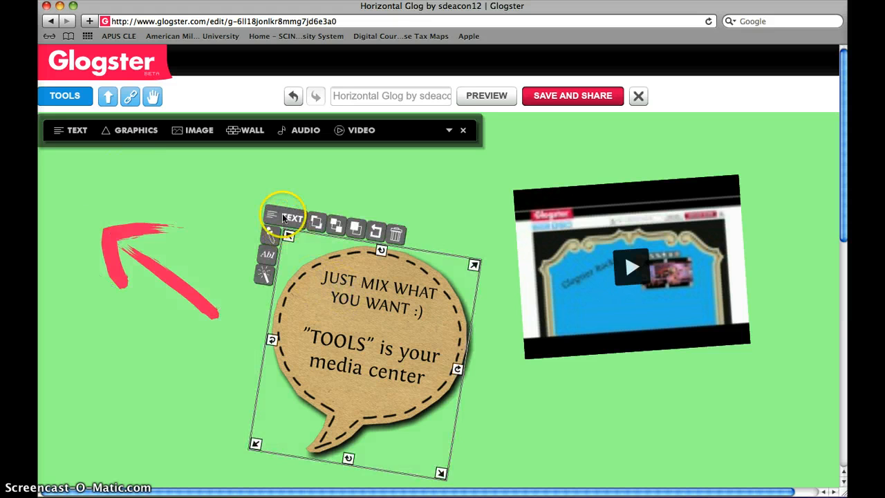
{"action": "left_click", "coordinate": [547, 198]}
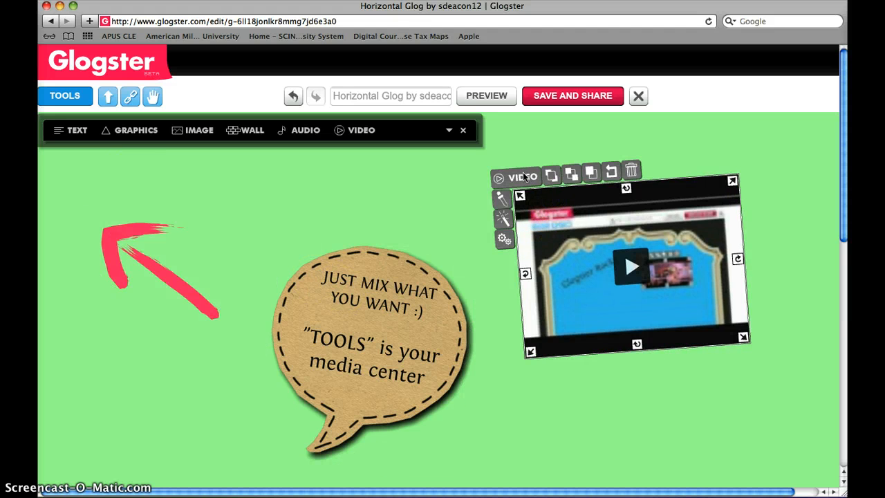
{"action": "left_click", "coordinate": [151, 256]}
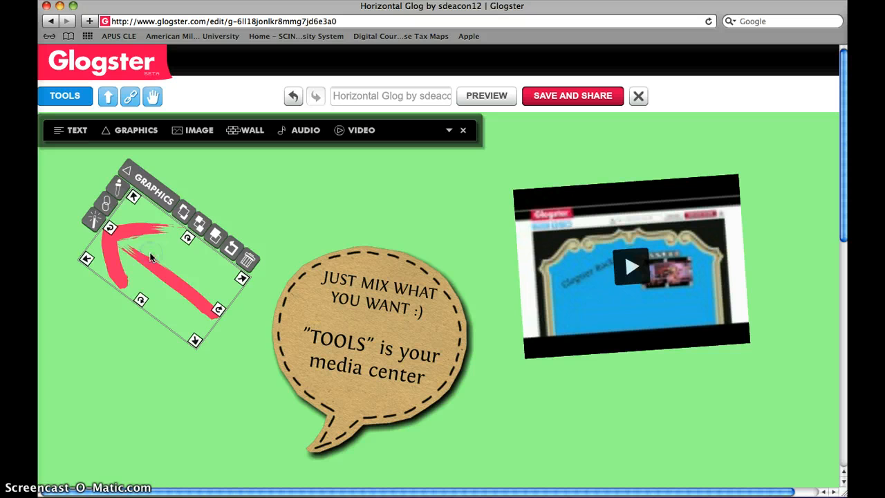
{"action": "left_click", "coordinate": [252, 259]}
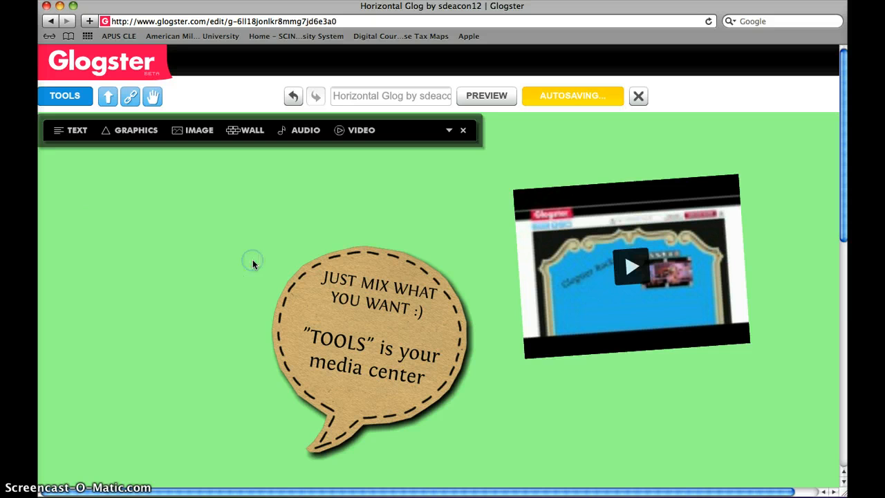
{"action": "left_click", "coordinate": [534, 235]}
{"action": "left_click", "coordinate": [631, 171]}
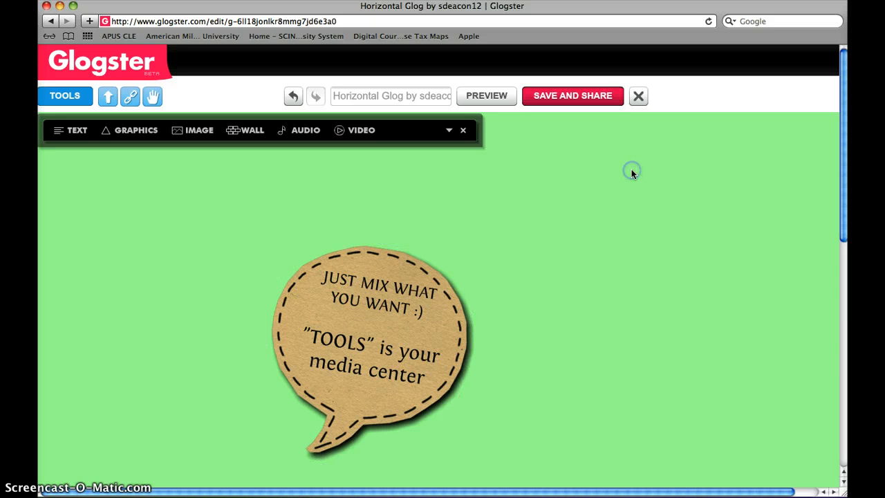
Step: Move the speech bubble up, rotate it counterclockwise to nearly upright, and shrink it slightly
{"action": "left_click", "coordinate": [336, 277]}
{"action": "left_click_drag", "start_coordinate": [336, 277], "coordinate": [347, 258]}
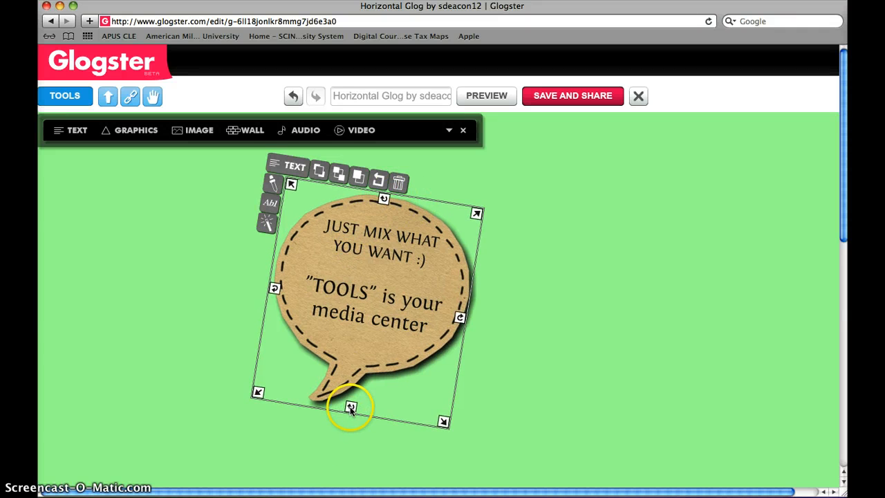
{"action": "left_click_drag", "start_coordinate": [350, 407], "coordinate": [372, 411]}
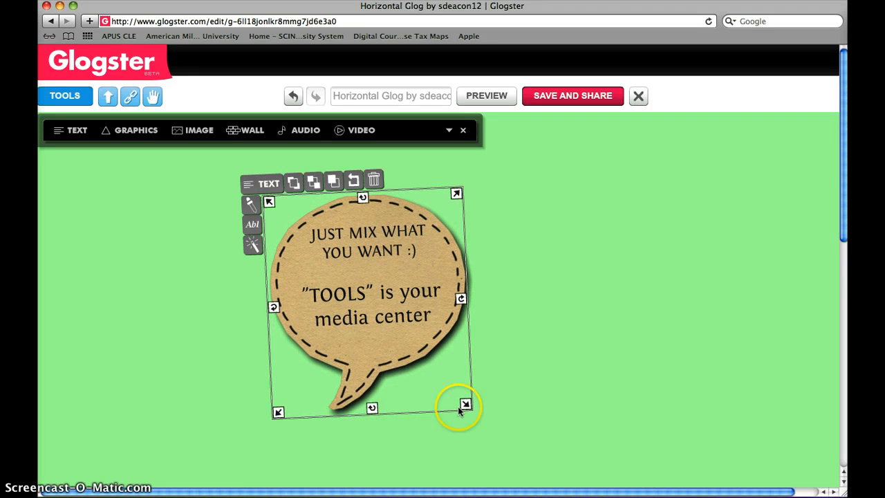
{"action": "left_click_drag", "start_coordinate": [467, 405], "coordinate": [449, 366]}
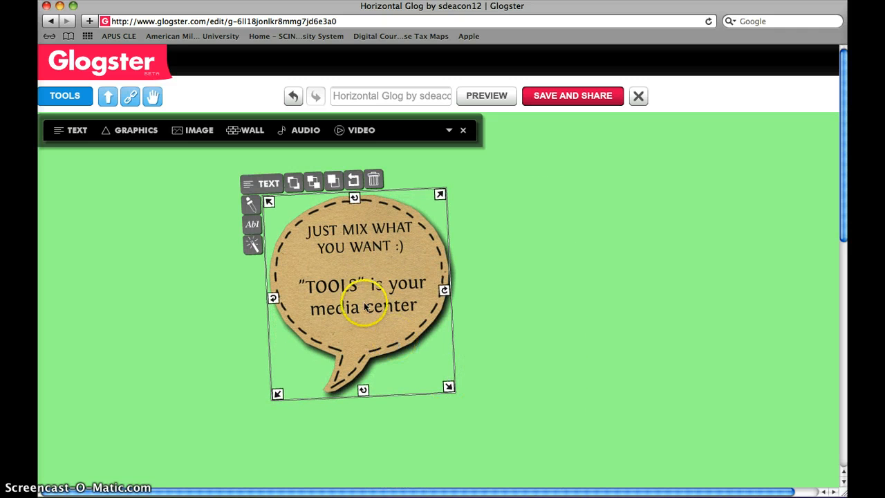
Step: Replace all the text in the speech bubble with "I can edit the text"
{"action": "left_click", "coordinate": [339, 242]}
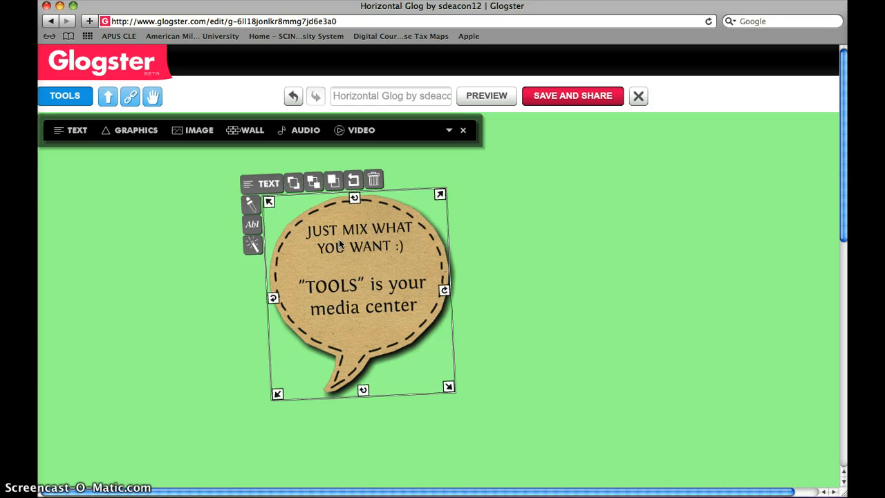
{"action": "double_click", "coordinate": [338, 240]}
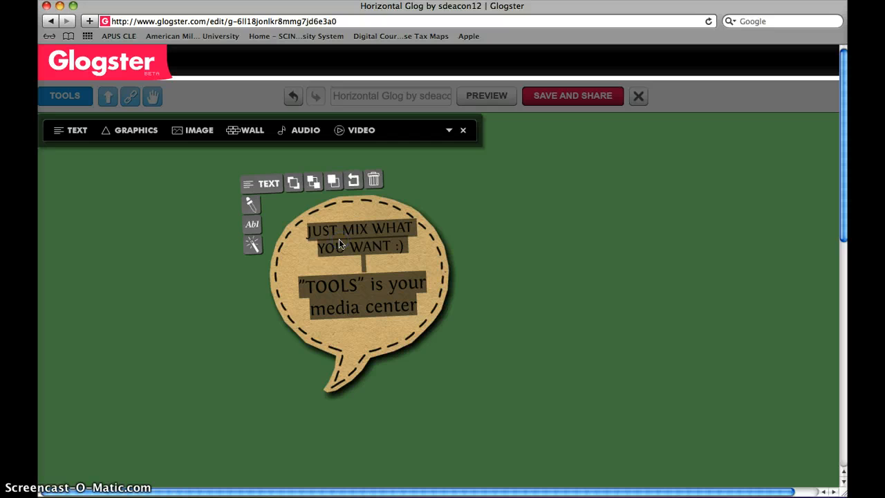
{"action": "type", "text": "I can"}
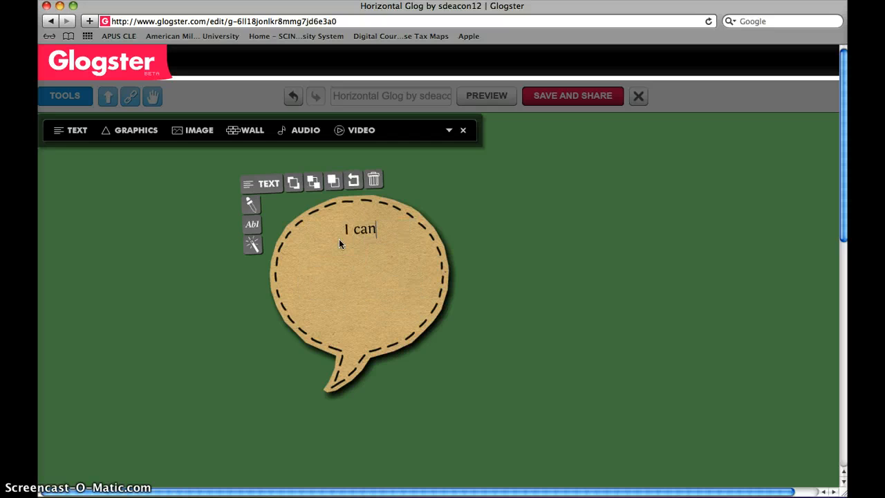
{"action": "type", "text": " edit the text"}
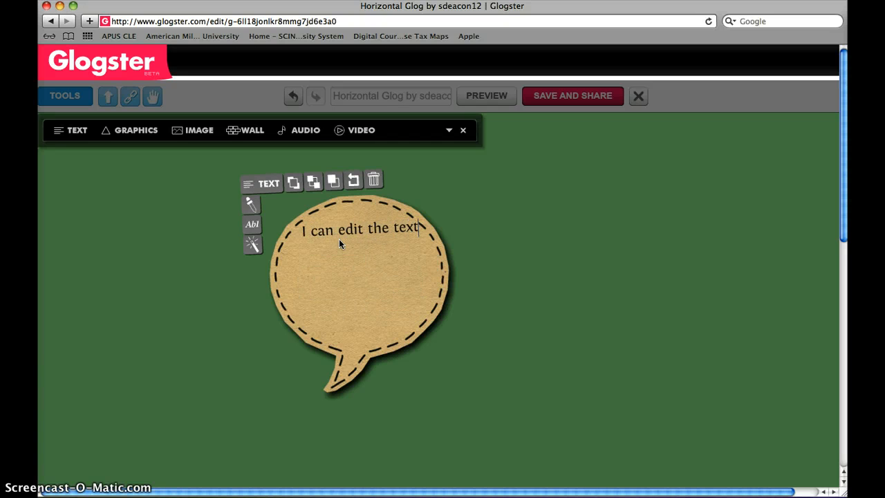
Step: Select the whole sentence in the speech bubble and open its text formatting settings
{"action": "left_click", "coordinate": [286, 256]}
{"action": "left_click", "coordinate": [339, 233]}
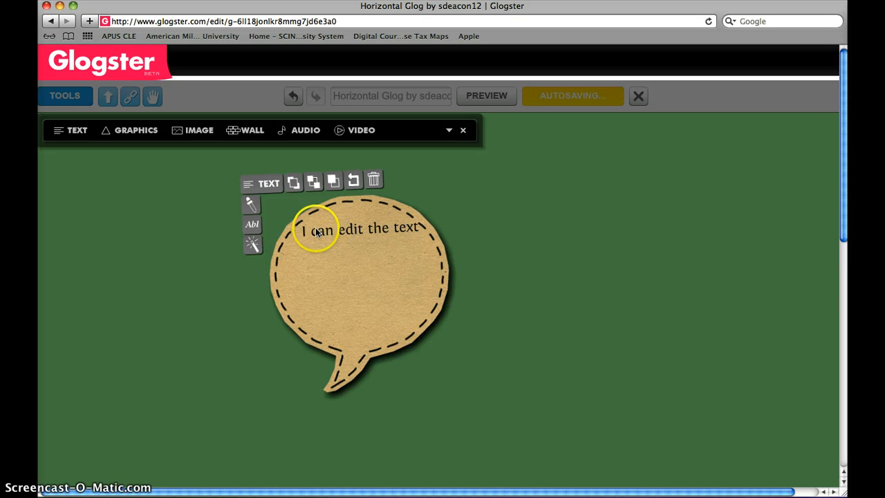
{"action": "left_click_drag", "start_coordinate": [296, 233], "coordinate": [464, 230]}
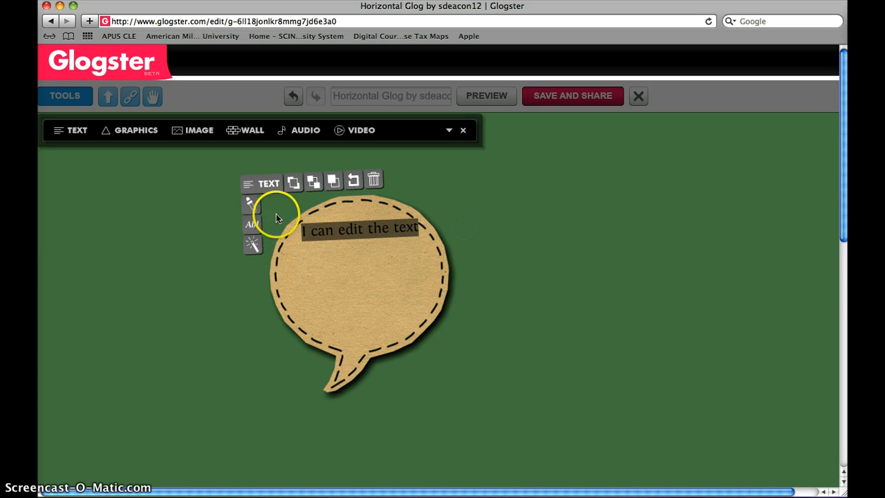
{"action": "left_click", "coordinate": [253, 227]}
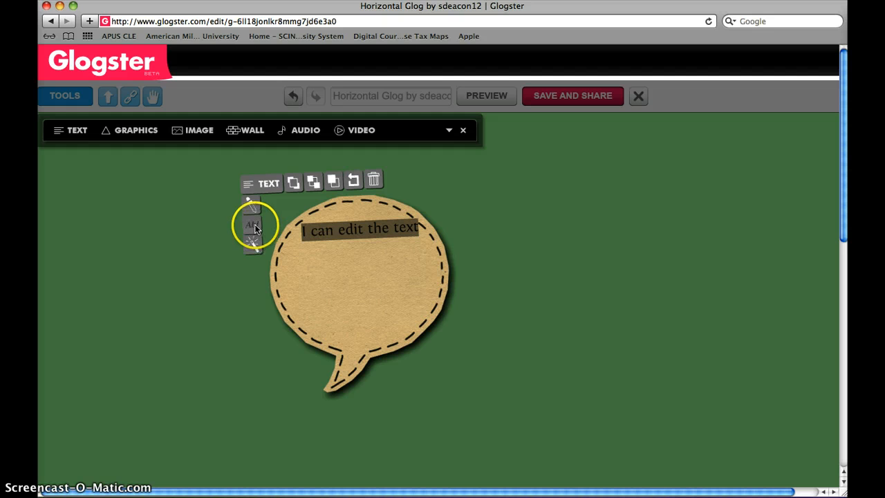
Step: Try the Andy, Anivers and Halcyon fonts on the speech bubble's text
{"action": "left_click", "coordinate": [132, 197]}
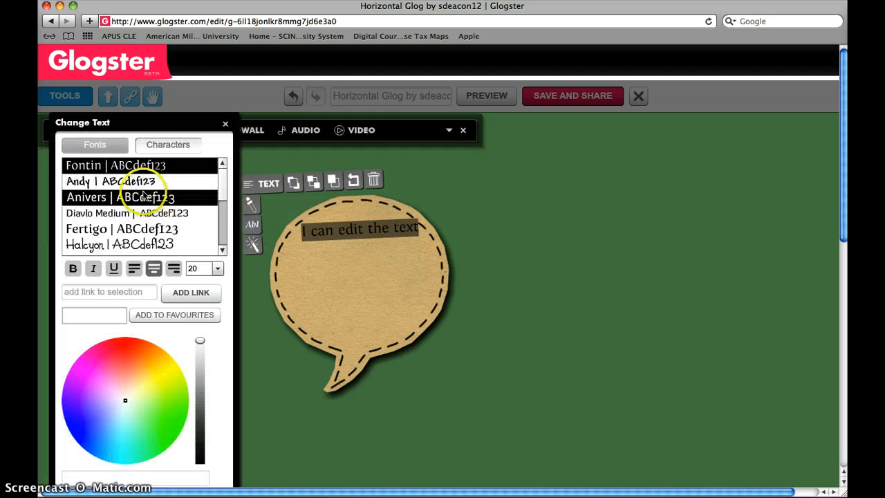
{"action": "left_click", "coordinate": [132, 181]}
{"action": "left_click", "coordinate": [126, 199]}
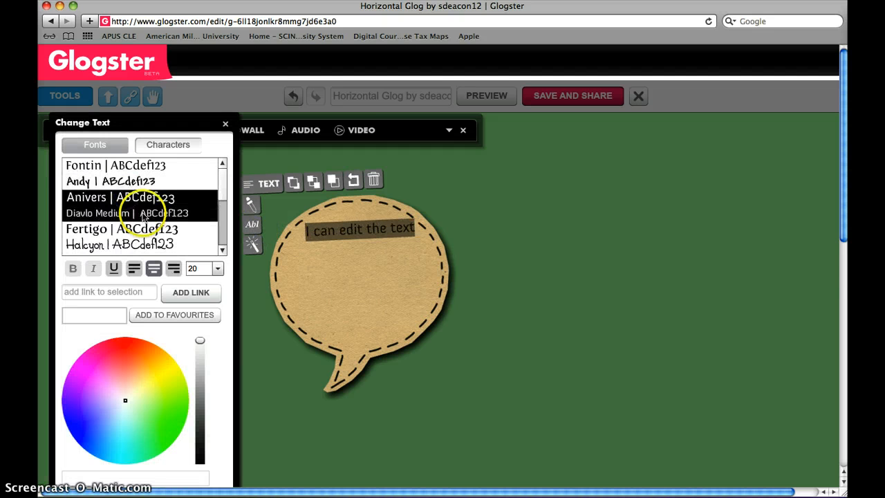
{"action": "scroll", "coordinate": [147, 223], "scroll_direction": "down", "scroll_amount": 5}
{"action": "scroll", "coordinate": [148, 194], "scroll_direction": "up", "scroll_amount": 1}
{"action": "scroll", "coordinate": [152, 180], "scroll_direction": "up", "scroll_amount": 5}
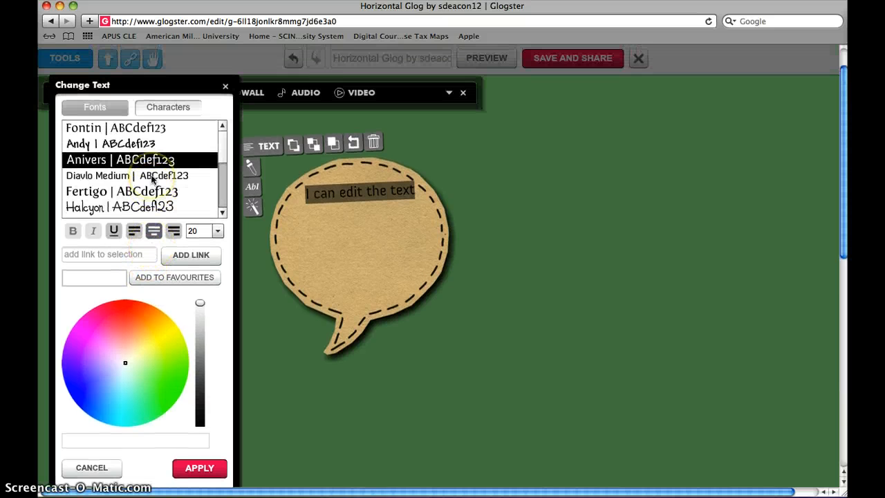
{"action": "left_click", "coordinate": [114, 207]}
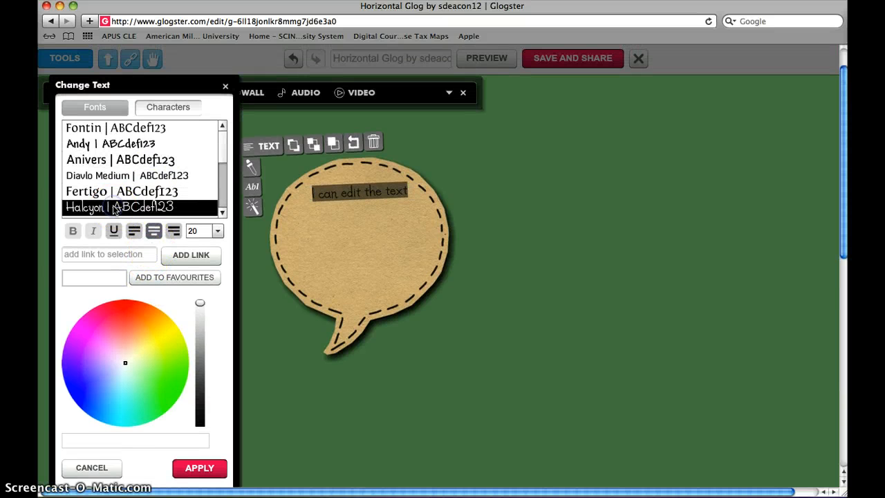
Step: Try the Tailys, Arial, Qlassik Medium and Museo 500 fonts on the speech bubble's text
{"action": "left_click", "coordinate": [219, 203]}
{"action": "scroll", "coordinate": [218, 202], "scroll_direction": "down", "scroll_amount": 3}
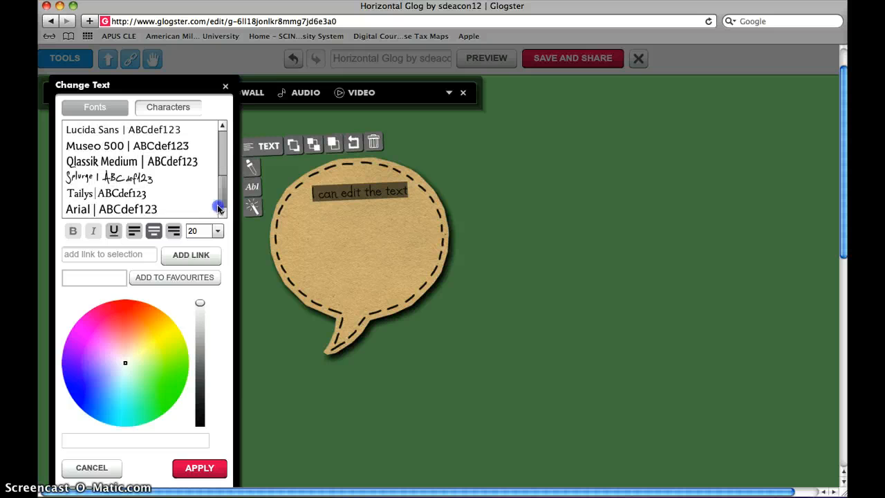
{"action": "left_click", "coordinate": [127, 194]}
{"action": "left_click", "coordinate": [124, 210]}
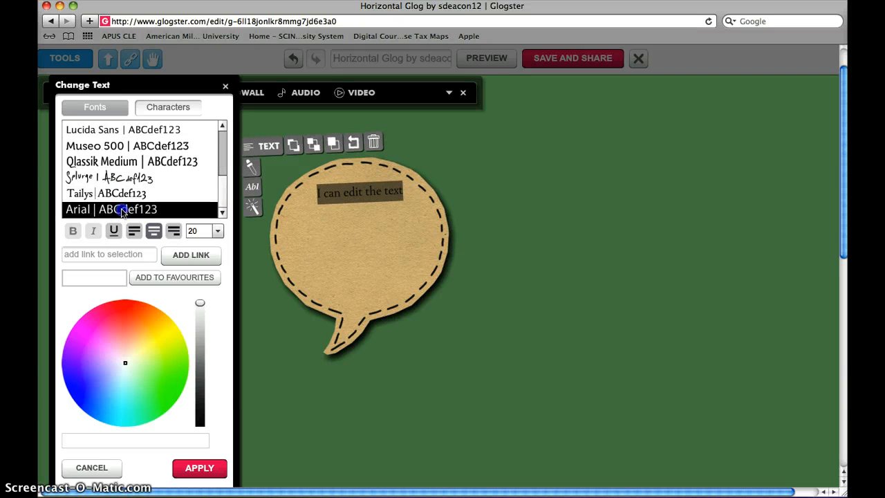
{"action": "left_click", "coordinate": [121, 161]}
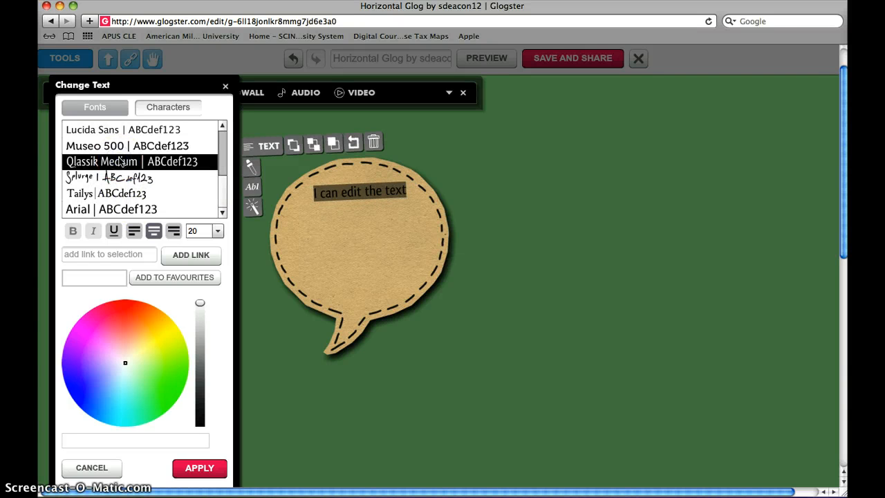
{"action": "left_click", "coordinate": [120, 146]}
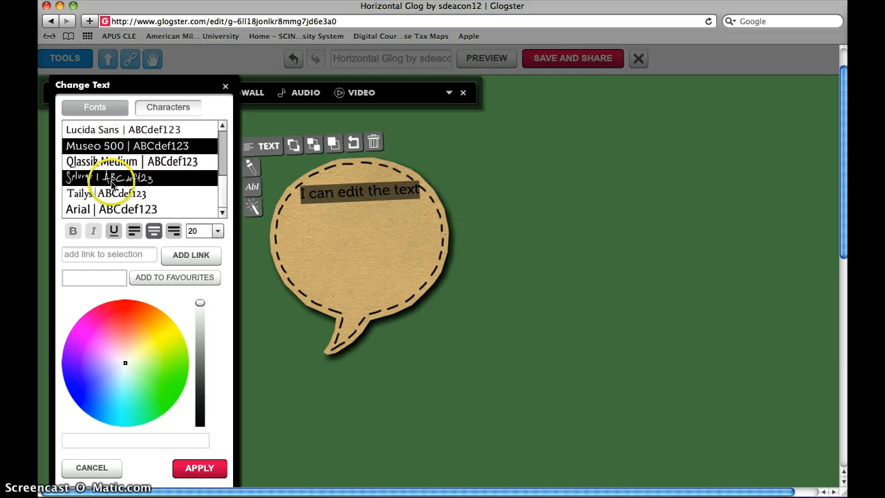
Step: Set the font of the speech bubble's text to Fontin
{"action": "left_click", "coordinate": [114, 232]}
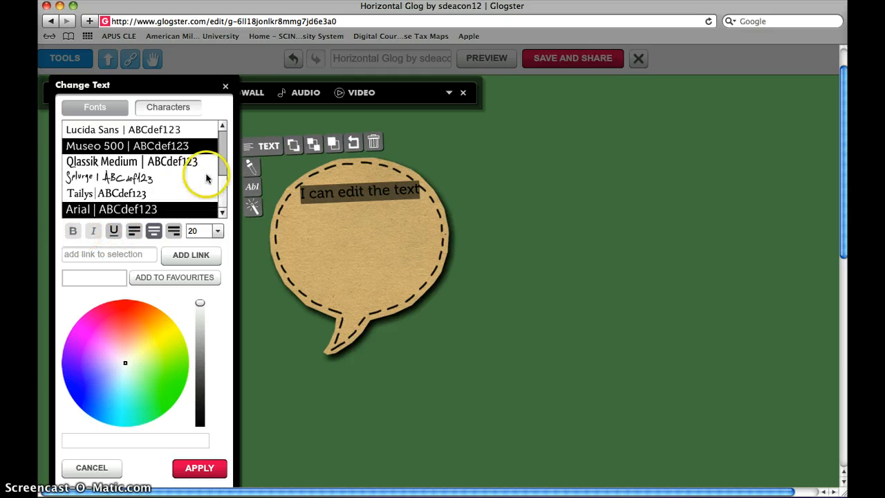
{"action": "left_click_drag", "start_coordinate": [224, 182], "coordinate": [222, 131]}
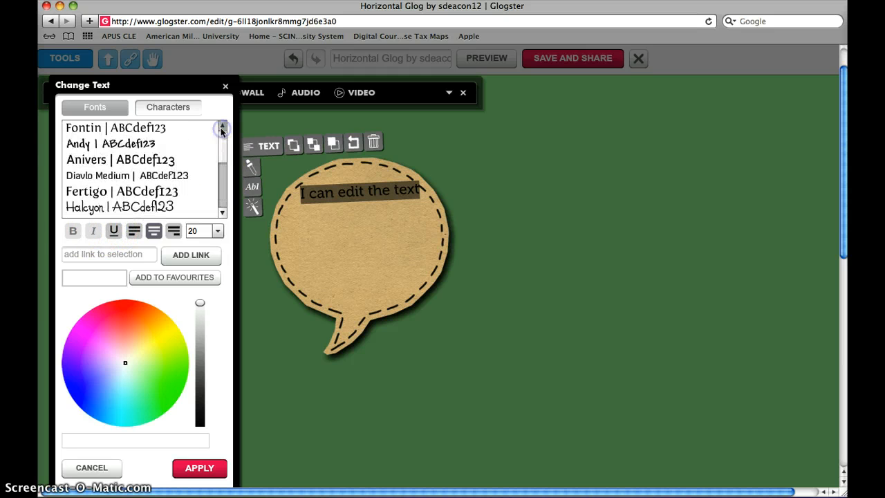
{"action": "left_click", "coordinate": [76, 127]}
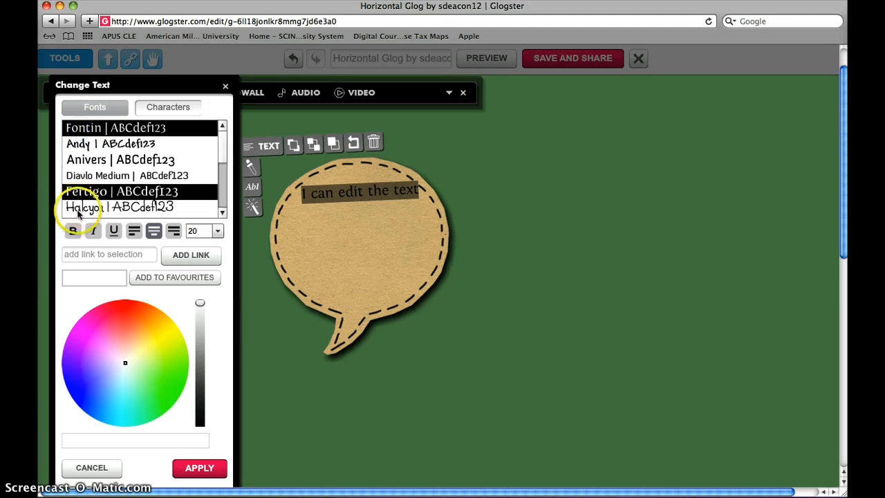
Step: Try italic and bold styling on the speech bubble's text, and return it to regular style
{"action": "left_click", "coordinate": [92, 231]}
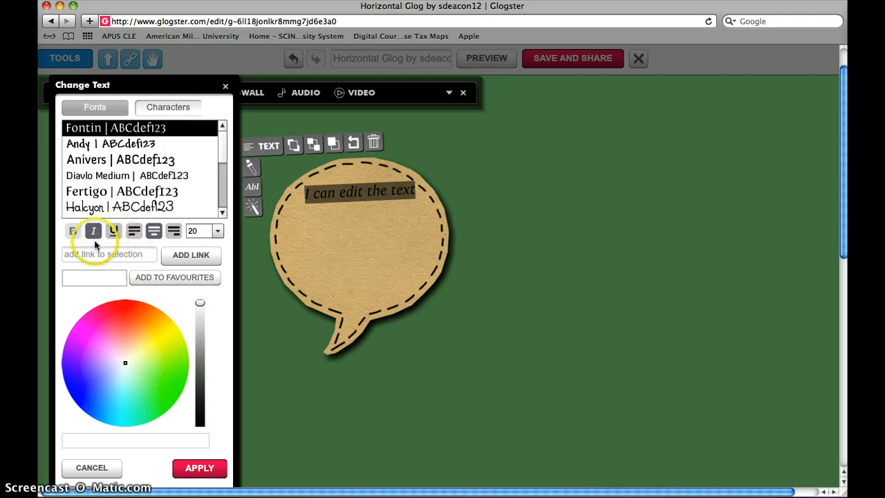
{"action": "left_click", "coordinate": [73, 231]}
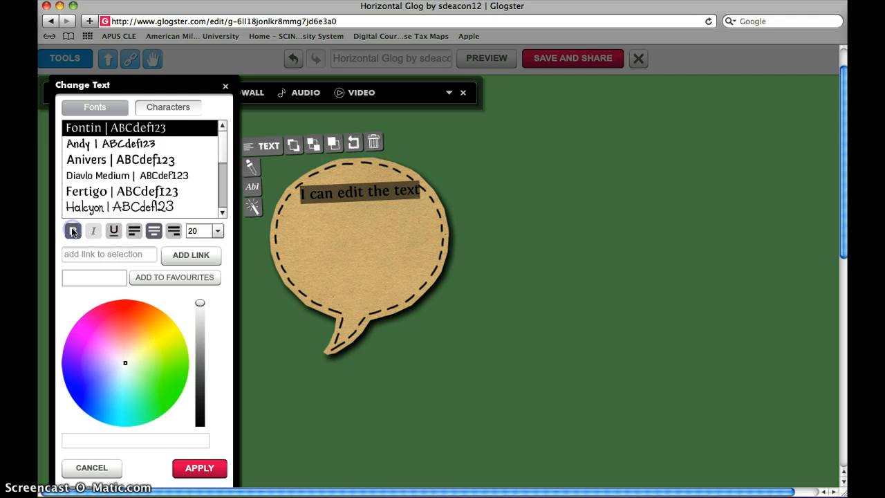
{"action": "left_click", "coordinate": [73, 231]}
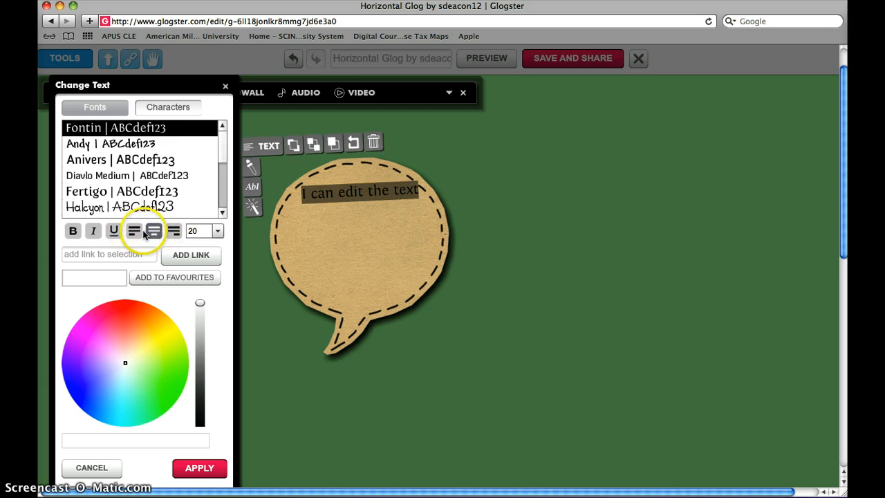
Step: Try size 48 for the speech bubble's text, and set it to size 36
{"action": "left_click", "coordinate": [217, 231]}
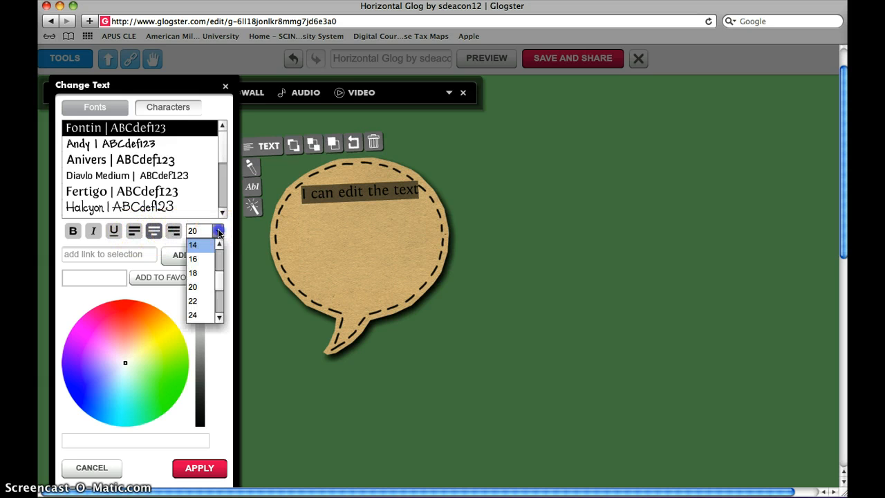
{"action": "left_click_drag", "start_coordinate": [220, 283], "coordinate": [219, 303]}
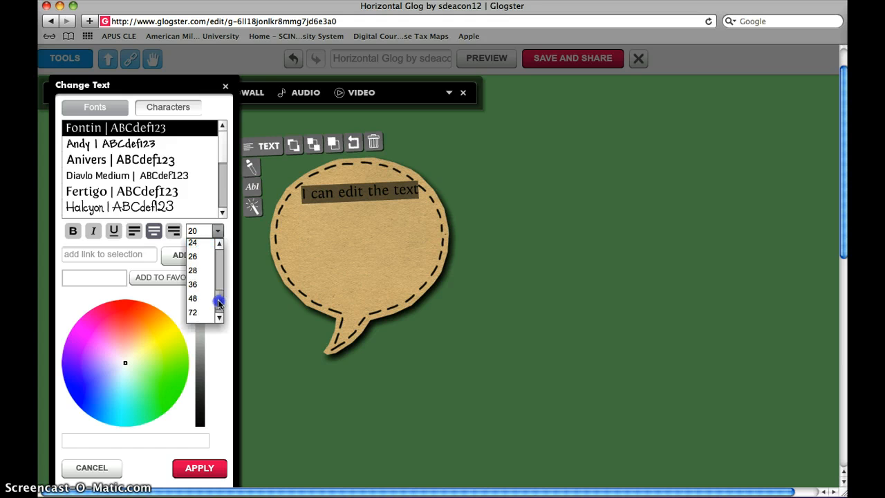
{"action": "left_click", "coordinate": [194, 299]}
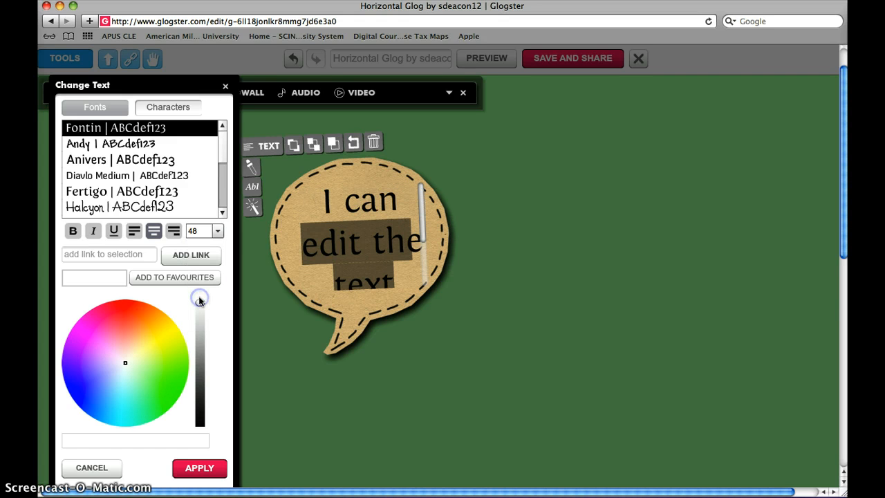
{"action": "left_click", "coordinate": [217, 231]}
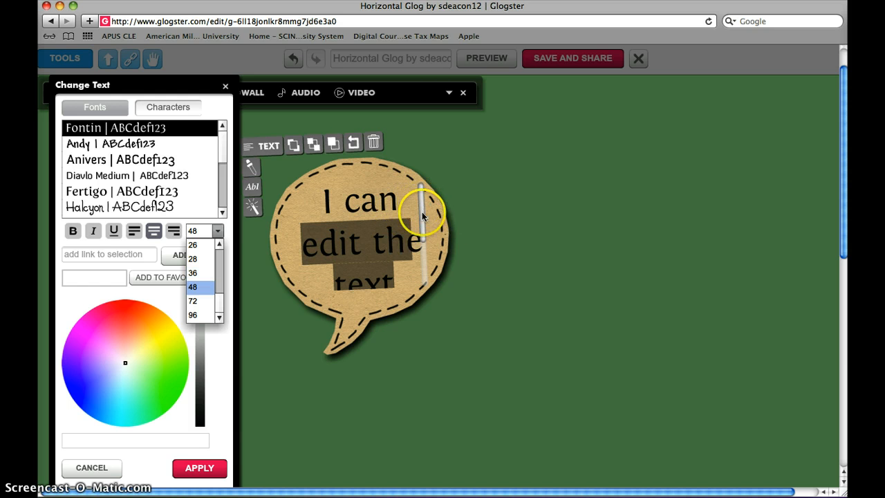
{"action": "left_click", "coordinate": [195, 274]}
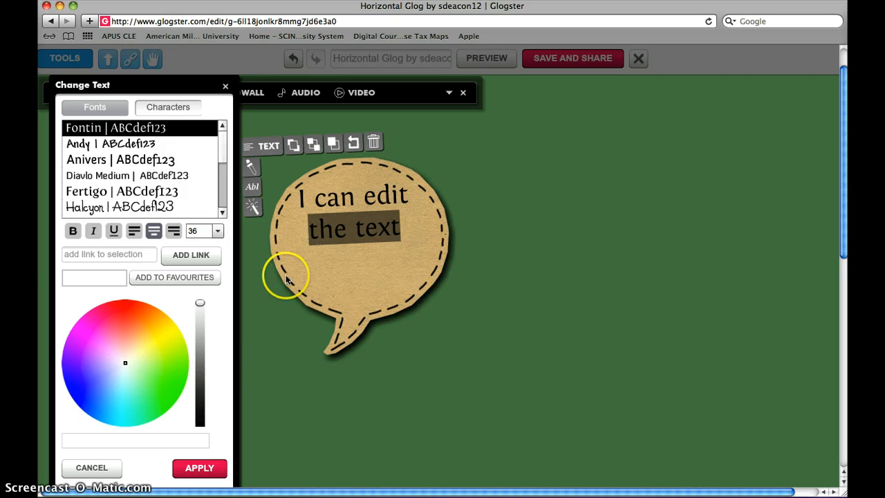
Step: Try several colours including magenta and cyan on the speech bubble's text, and apply dark blue
{"action": "left_click", "coordinate": [125, 308]}
{"action": "left_click", "coordinate": [84, 334]}
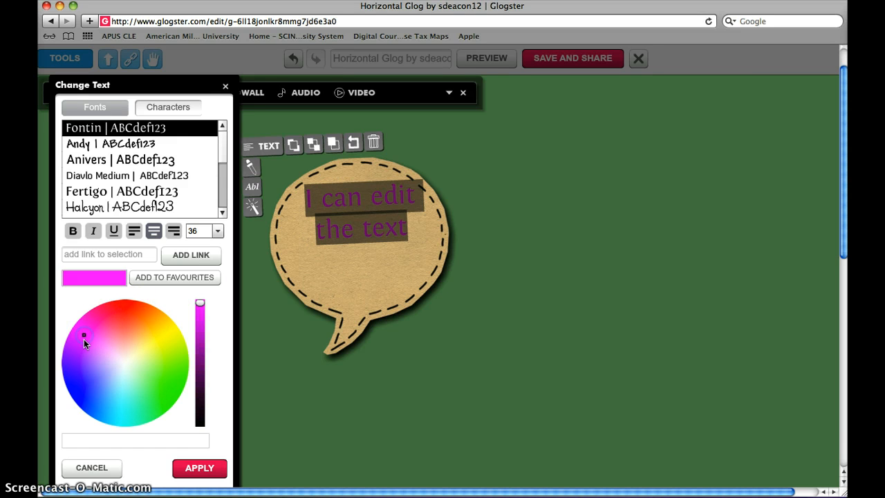
{"action": "left_click", "coordinate": [90, 392]}
{"action": "left_click", "coordinate": [123, 410]}
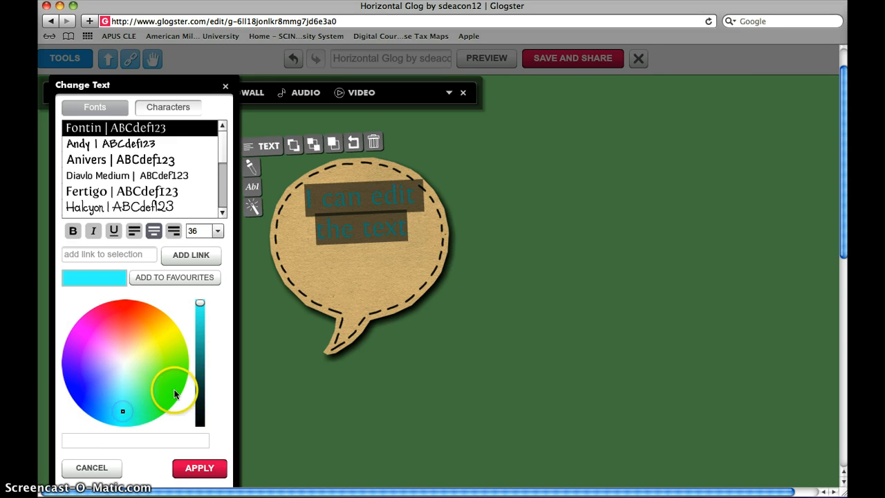
{"action": "left_click", "coordinate": [176, 392]}
{"action": "left_click_drag", "start_coordinate": [175, 392], "coordinate": [127, 360]}
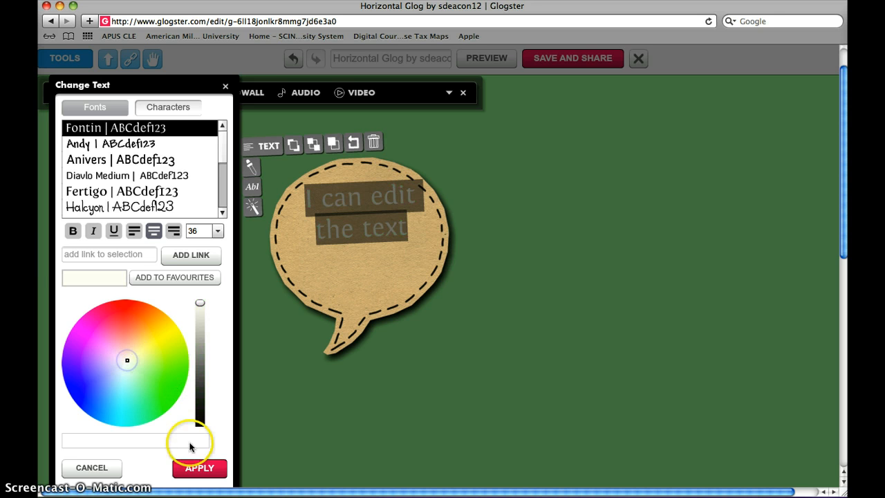
{"action": "left_click", "coordinate": [80, 391]}
{"action": "left_click", "coordinate": [211, 469]}
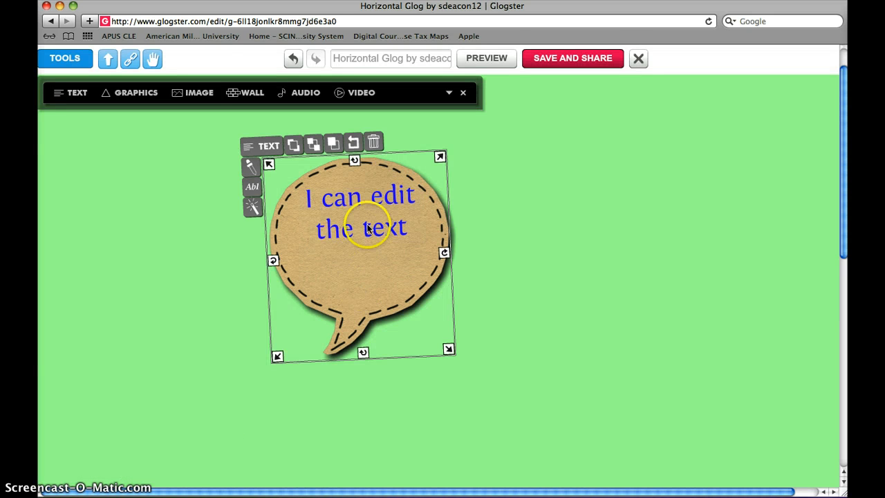
Step: Browse the designs in the text gallery
{"action": "left_click", "coordinate": [72, 97]}
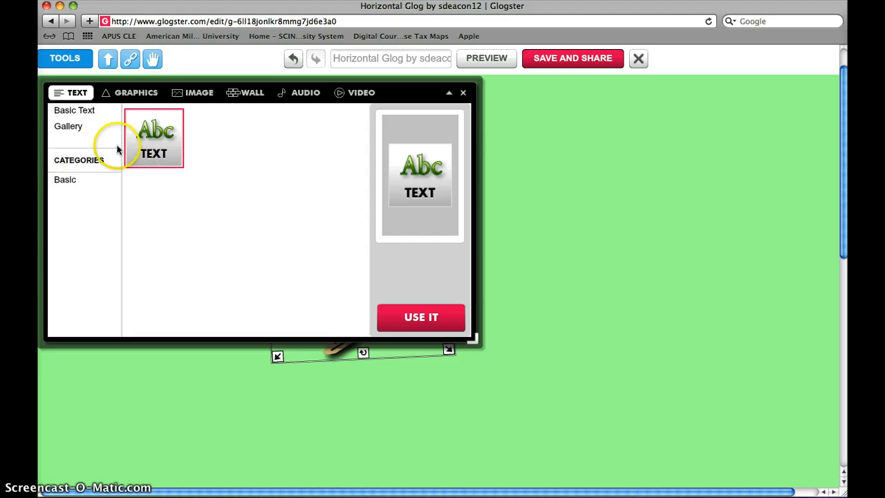
{"action": "left_click", "coordinate": [69, 125]}
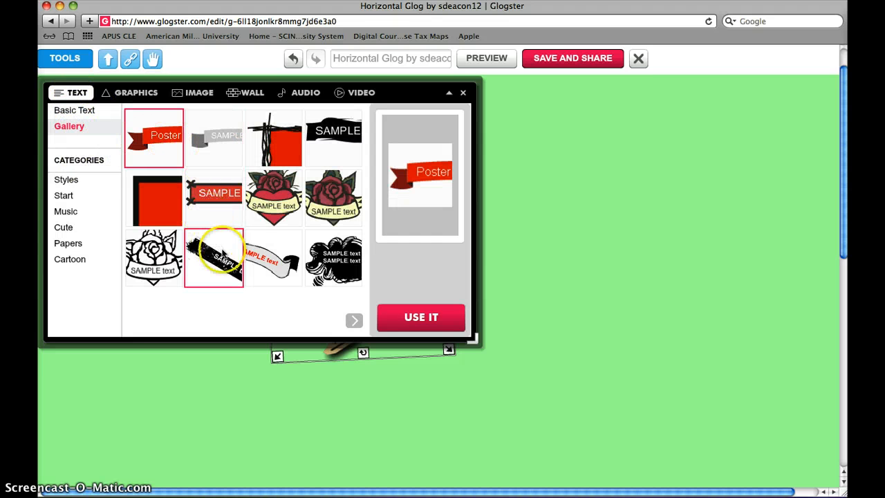
{"action": "left_click", "coordinate": [353, 321]}
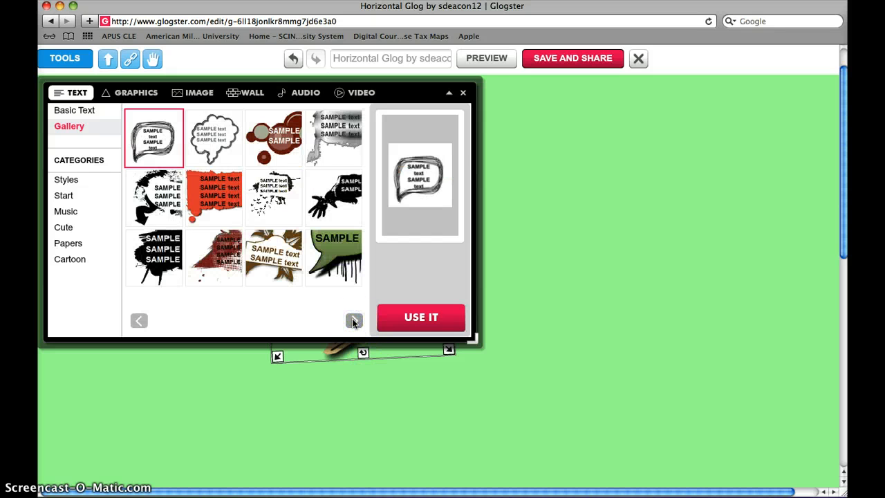
{"action": "left_click", "coordinate": [353, 321]}
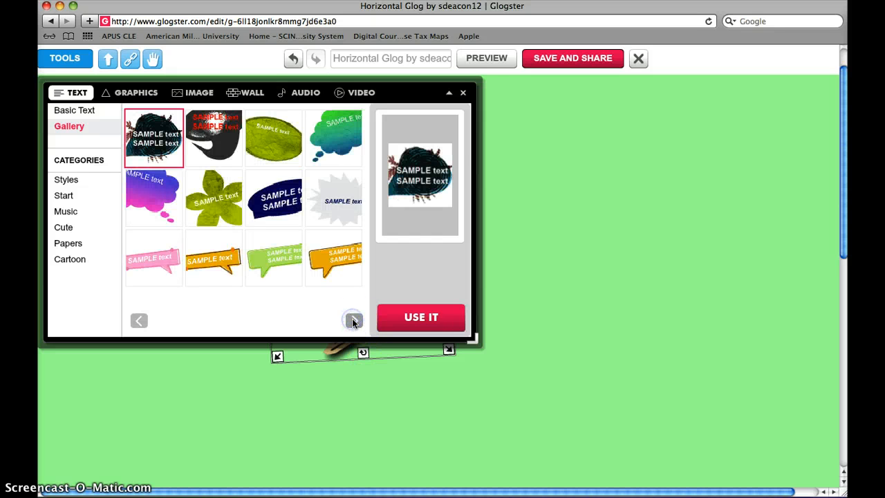
{"action": "left_click", "coordinate": [353, 321]}
{"action": "left_click", "coordinate": [354, 321]}
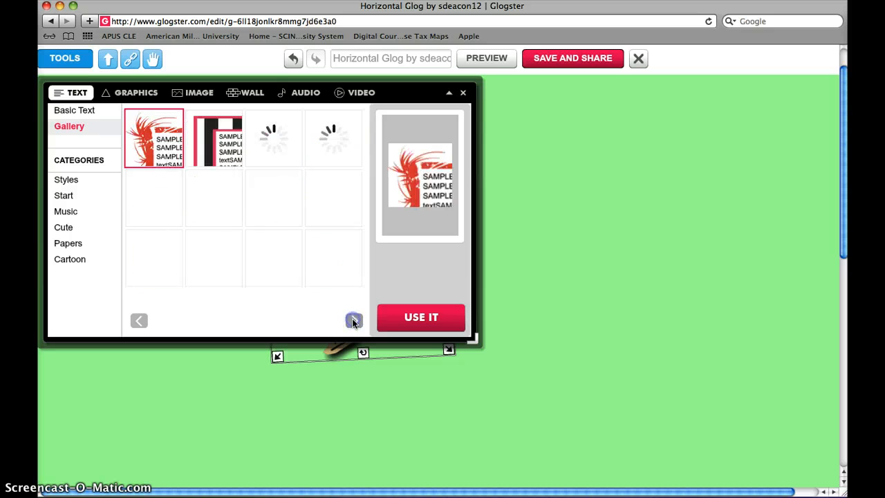
{"action": "left_click", "coordinate": [353, 321]}
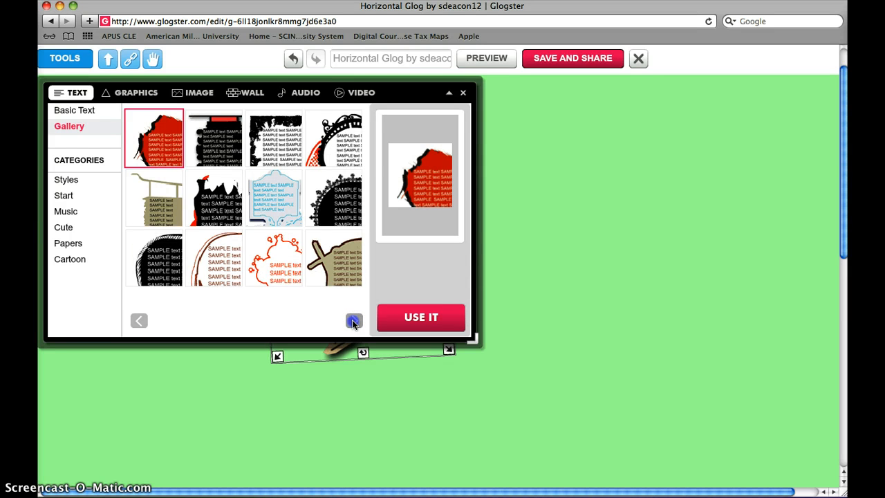
{"action": "left_click", "coordinate": [353, 320]}
{"action": "left_click", "coordinate": [353, 321]}
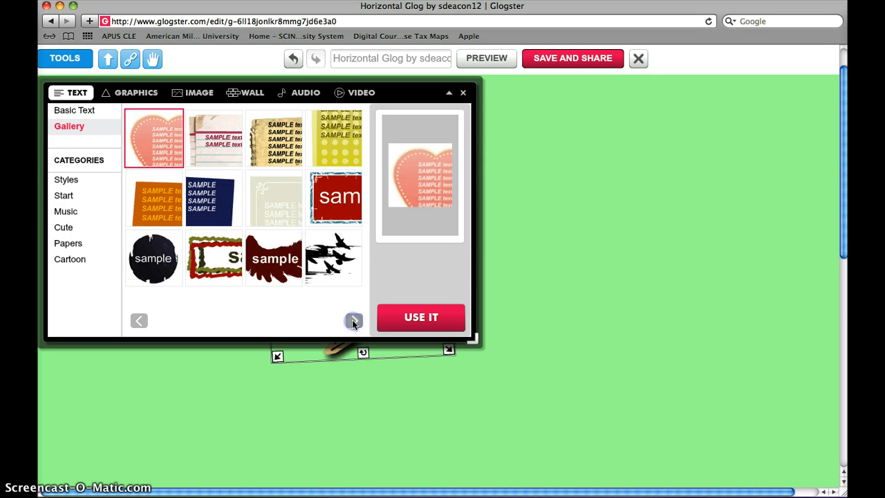
Step: Insert the green flower text design from an earlier gallery page and place it in the empty area beside the text gallery
{"action": "left_click", "coordinate": [139, 321]}
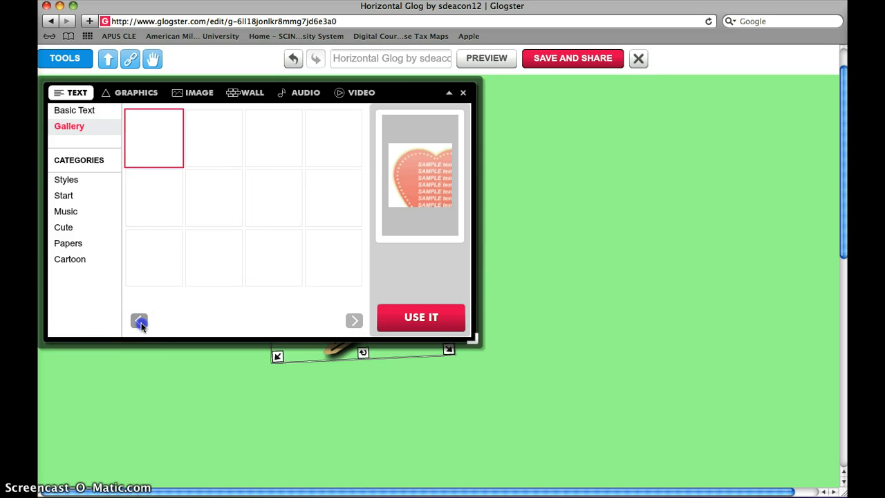
{"action": "left_click", "coordinate": [139, 322]}
{"action": "left_click", "coordinate": [139, 322]}
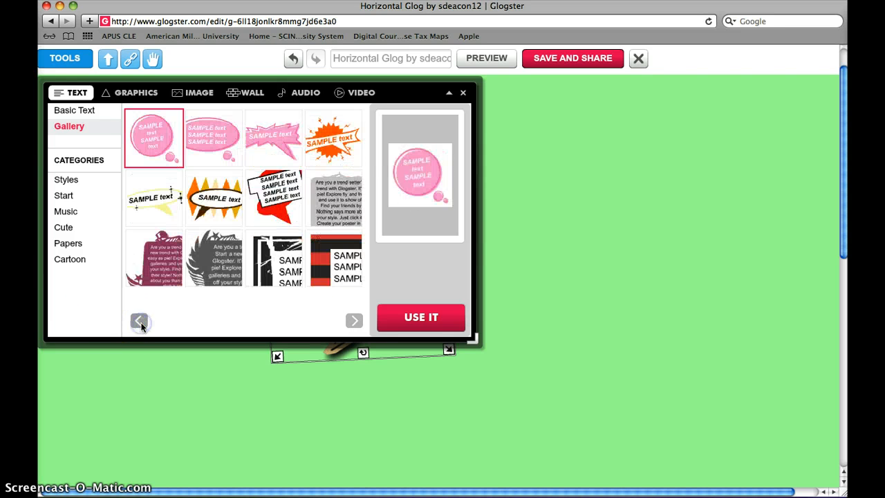
{"action": "left_click", "coordinate": [140, 321]}
{"action": "left_click", "coordinate": [217, 183]}
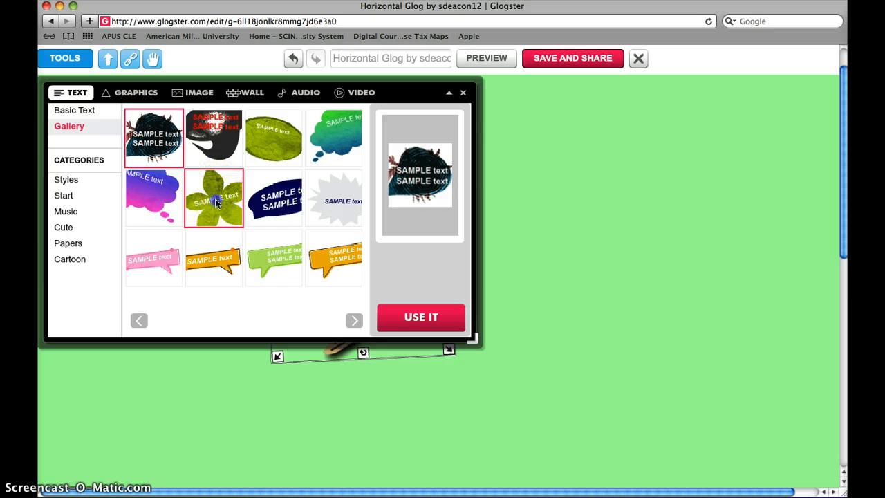
{"action": "left_click", "coordinate": [424, 317]}
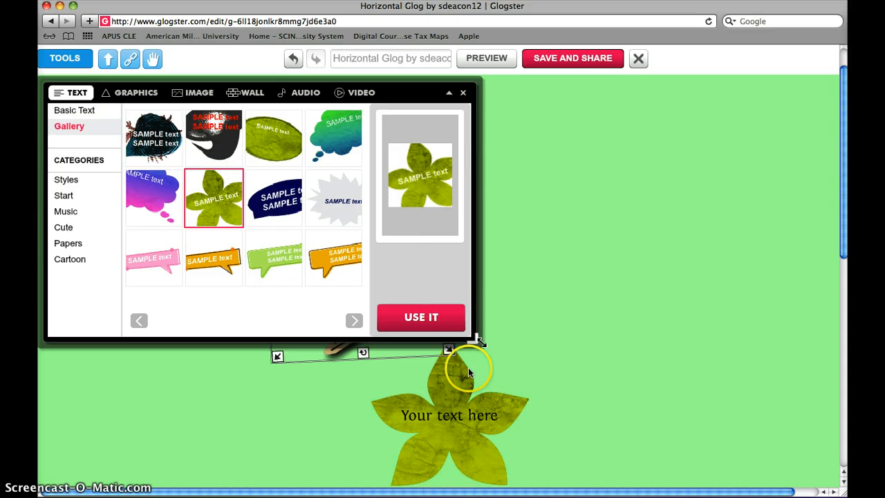
{"action": "left_click_drag", "start_coordinate": [468, 373], "coordinate": [670, 206]}
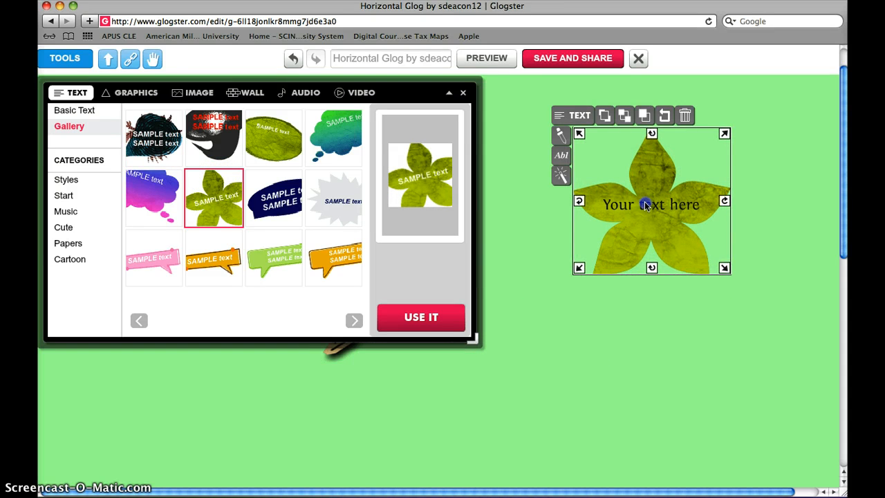
Step: Replace the flower's placeholder text with "You can enter text here" and check the overflowing lines
{"action": "double_click", "coordinate": [645, 205]}
{"action": "type", "text": "You can"}
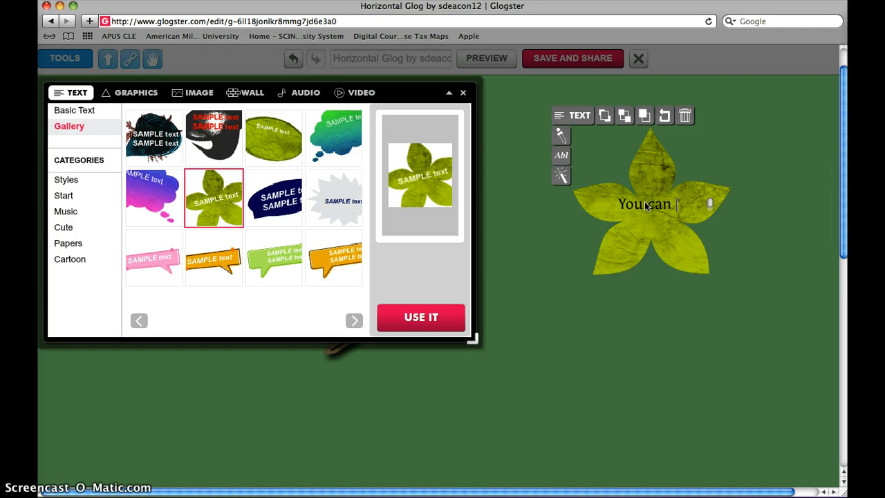
{"action": "type", "text": " enter t"}
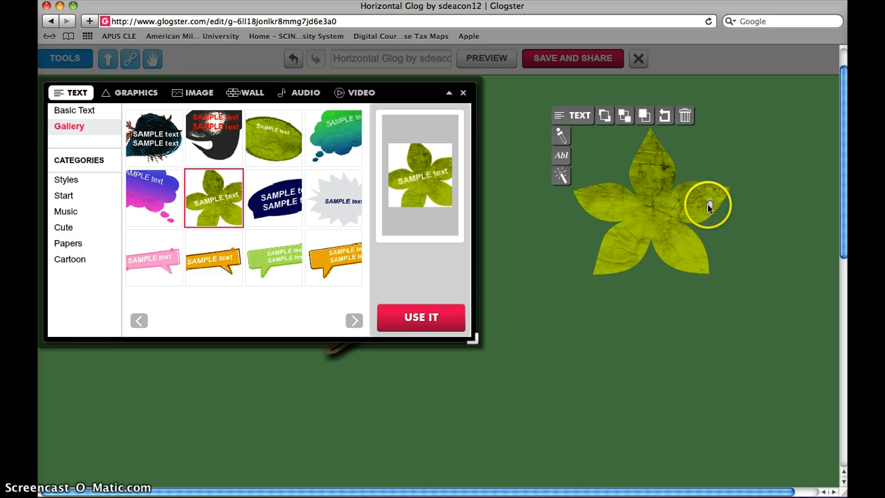
{"action": "left_click_drag", "start_coordinate": [708, 204], "coordinate": [709, 194]}
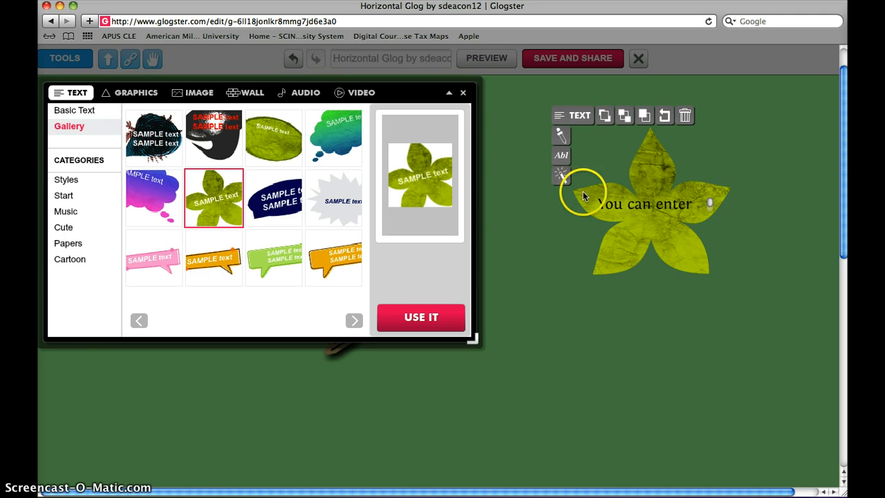
Step: Set all of the flower's text to size 8 and apply the change
{"action": "left_click_drag", "start_coordinate": [599, 201], "coordinate": [697, 221]}
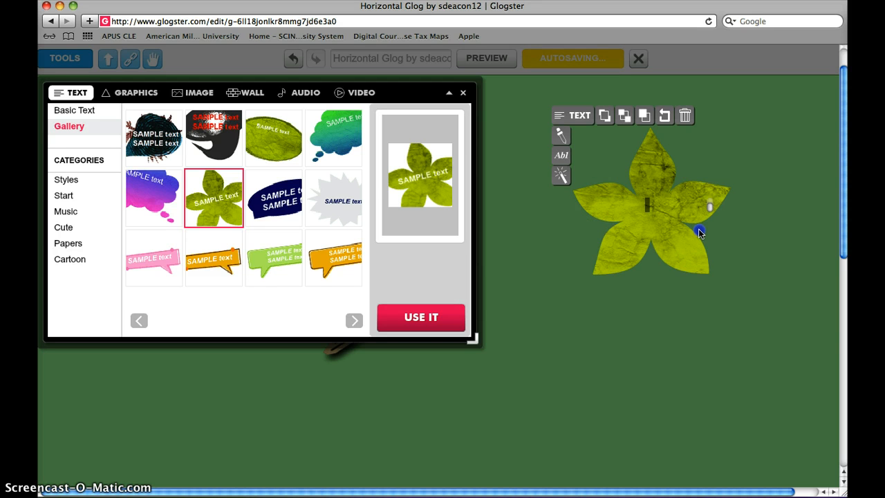
{"action": "left_click", "coordinate": [560, 155]}
{"action": "left_click", "coordinate": [530, 232]}
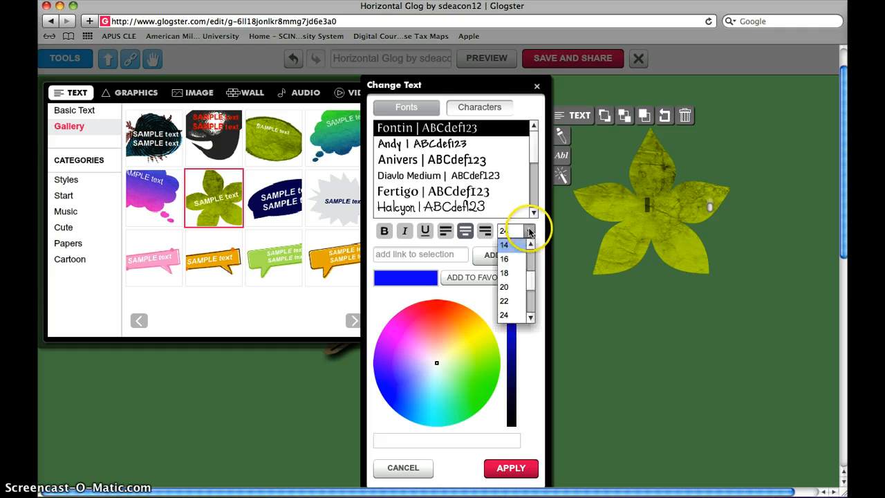
{"action": "left_click", "coordinate": [530, 246]}
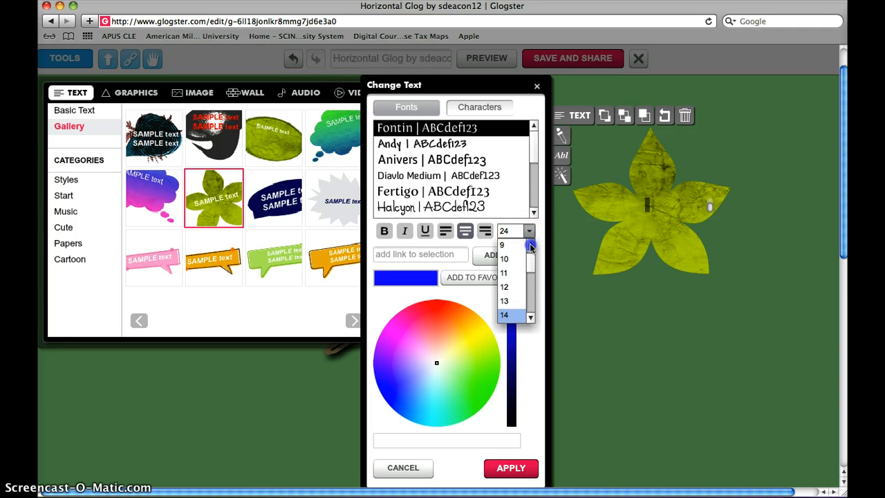
{"action": "left_click", "coordinate": [530, 246]}
{"action": "left_click", "coordinate": [503, 245]}
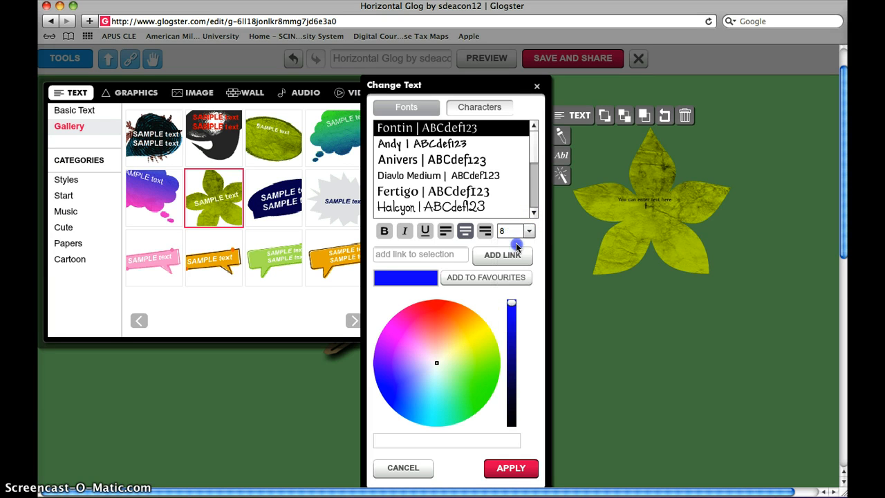
{"action": "left_click", "coordinate": [657, 199]}
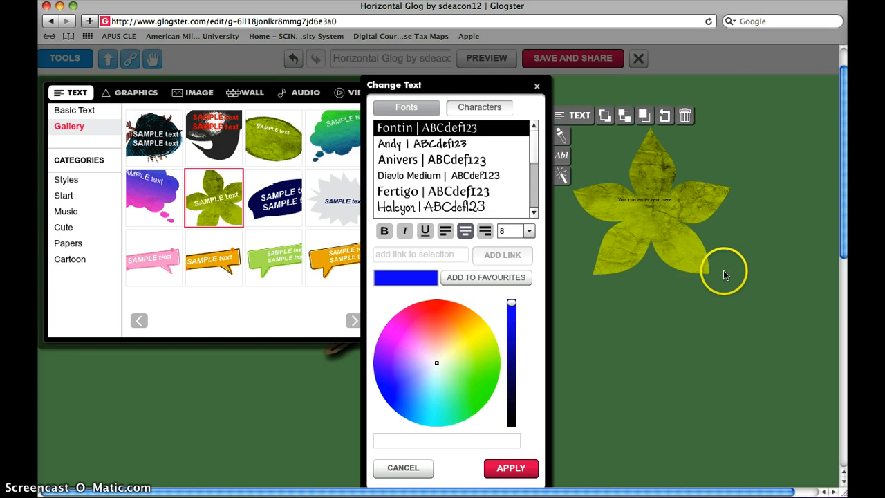
{"action": "left_click", "coordinate": [503, 470]}
Step: Enlarge the flower until it nearly reaches the page edge, and set its text to size 12
{"action": "left_click_drag", "start_coordinate": [723, 270], "coordinate": [838, 378]}
{"action": "left_click_drag", "start_coordinate": [740, 194], "coordinate": [812, 371]}
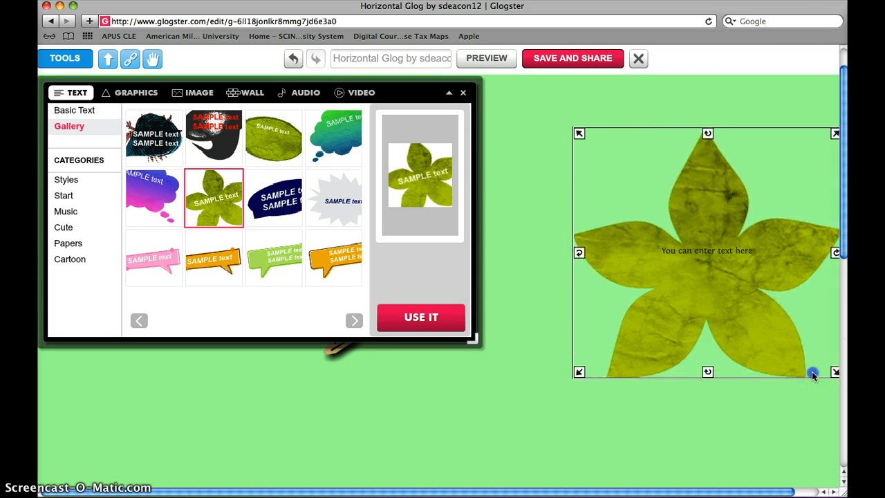
{"action": "double_click", "coordinate": [715, 253]}
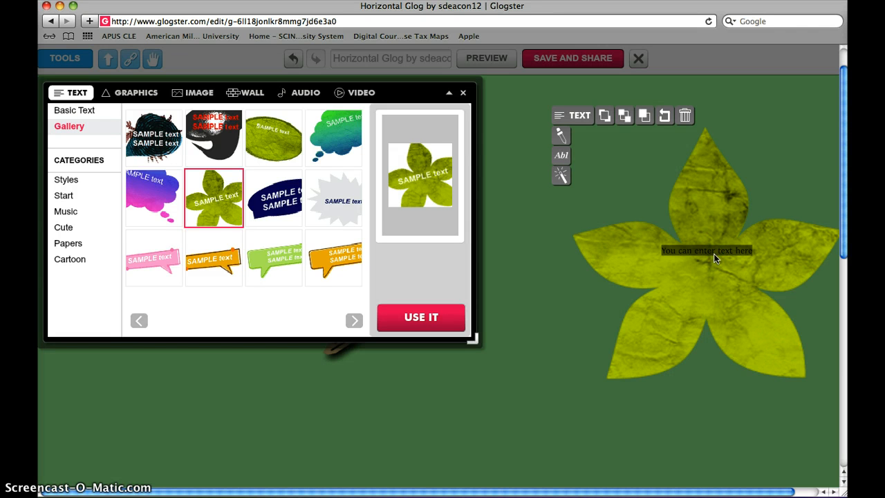
{"action": "left_click", "coordinate": [560, 158]}
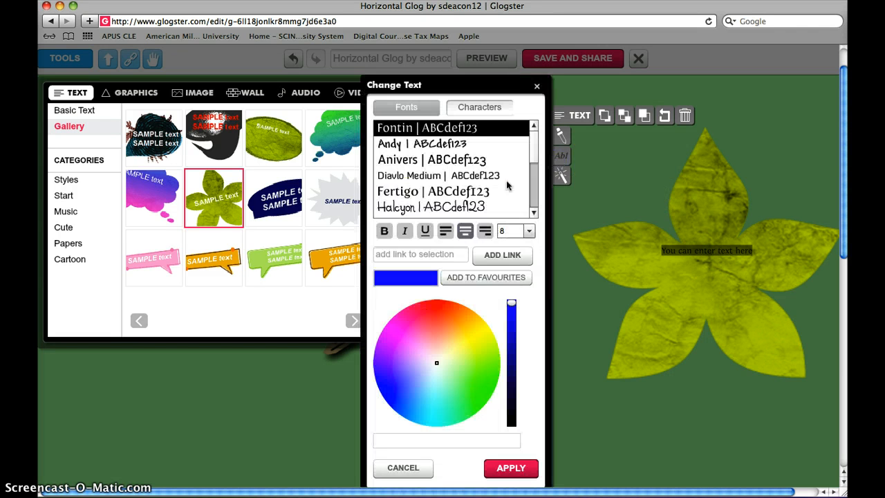
{"action": "left_click", "coordinate": [529, 231]}
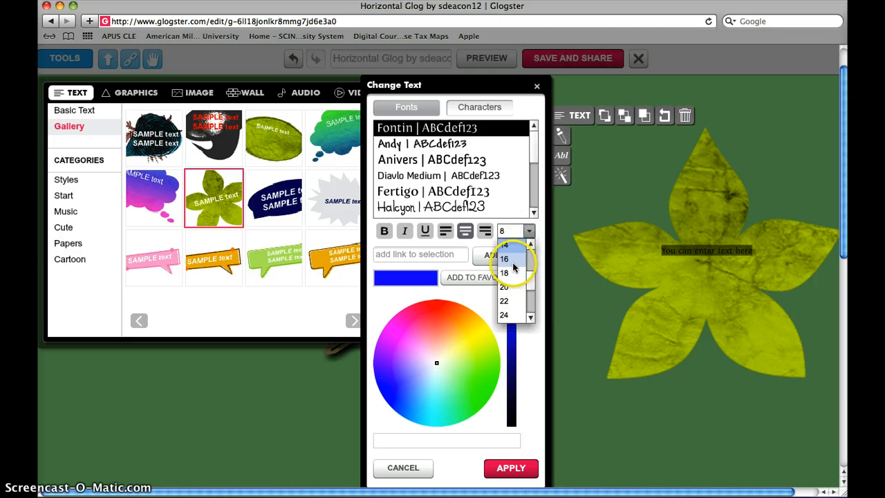
{"action": "left_click", "coordinate": [531, 243]}
{"action": "left_click", "coordinate": [532, 244]}
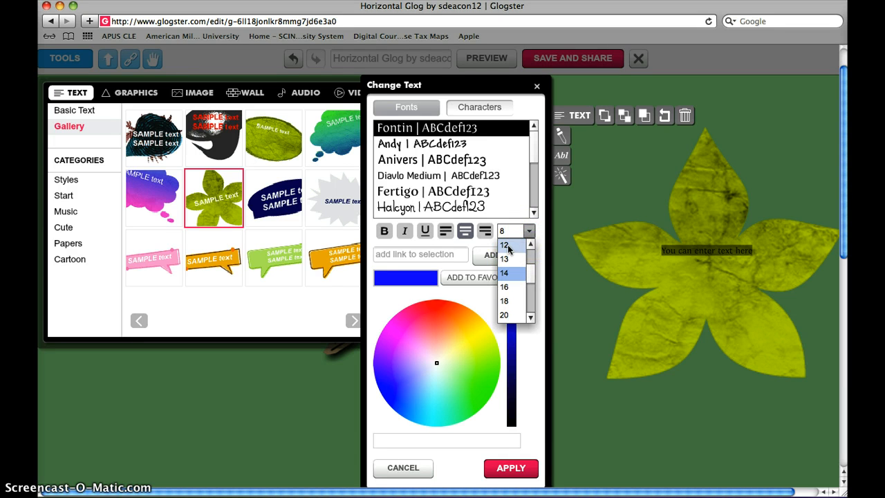
{"action": "left_click", "coordinate": [509, 248]}
{"action": "left_click", "coordinate": [508, 468]}
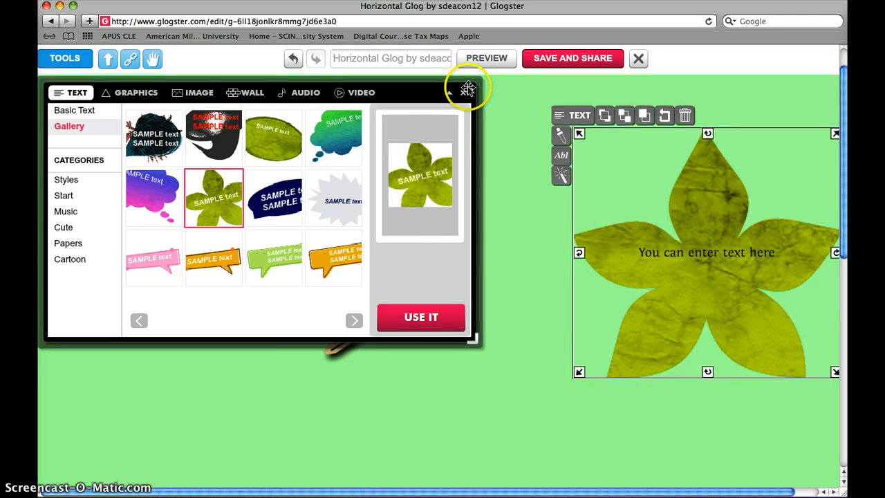
Step: Insert a basic text item, close the tools window and move the text to the empty area left of the speech bubble
{"action": "left_click", "coordinate": [88, 111]}
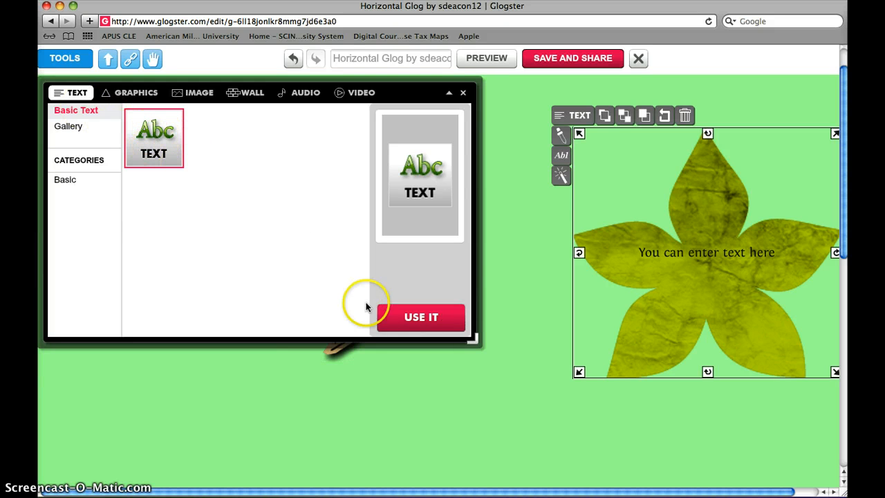
{"action": "left_click", "coordinate": [406, 317]}
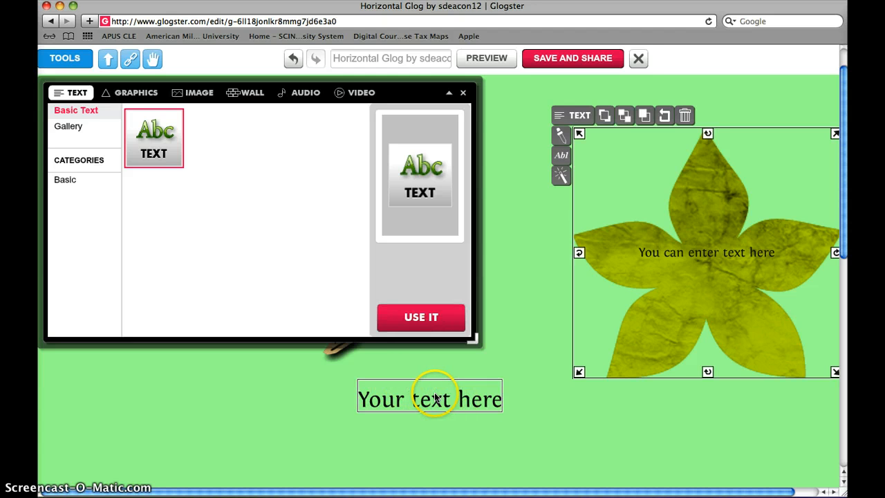
{"action": "left_click", "coordinate": [436, 399]}
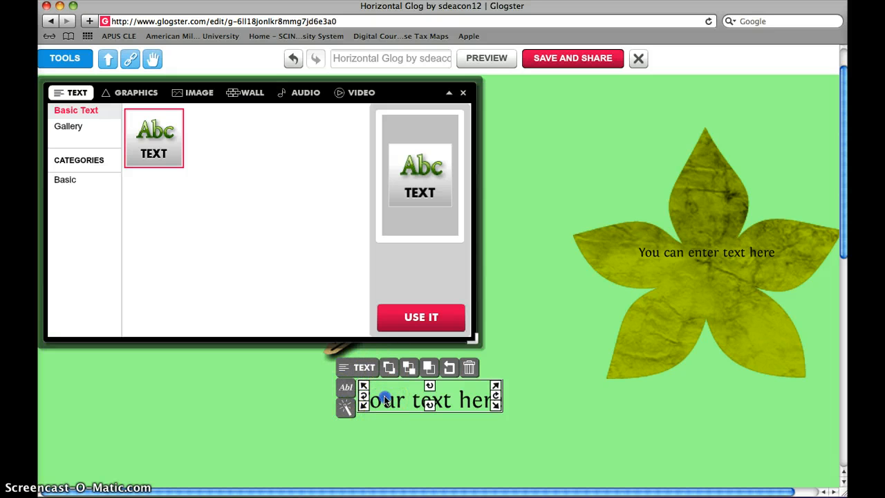
{"action": "left_click", "coordinate": [462, 92]}
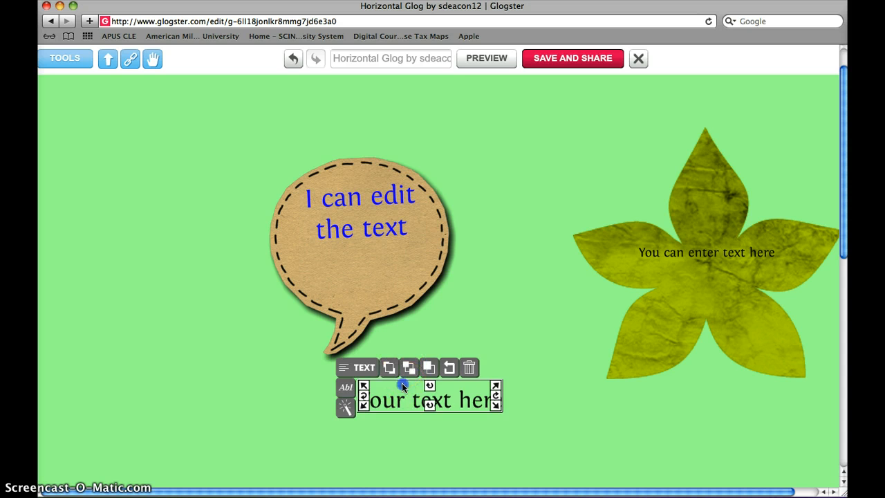
{"action": "left_click_drag", "start_coordinate": [402, 386], "coordinate": [124, 142]}
{"action": "left_click", "coordinate": [122, 155]}
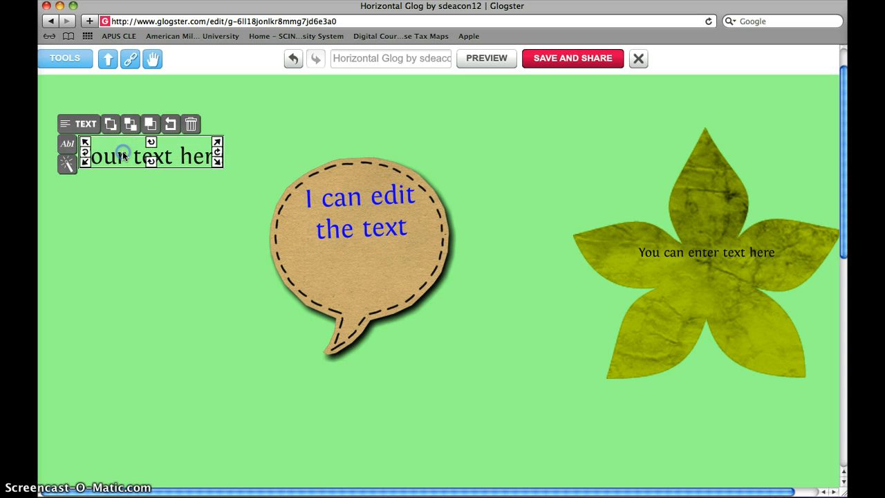
Step: Replace the new text item's placeholder with "And edit the text with whatever I want to use"
{"action": "double_click", "coordinate": [109, 159]}
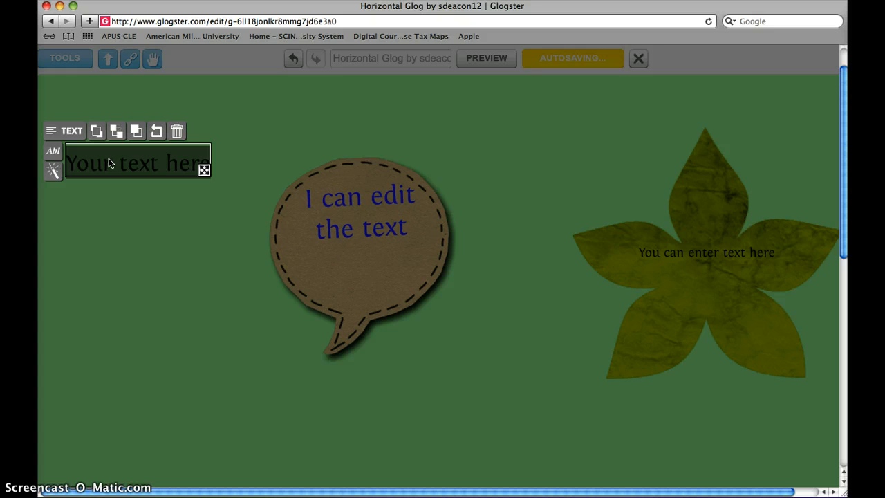
{"action": "type", "text": "And"}
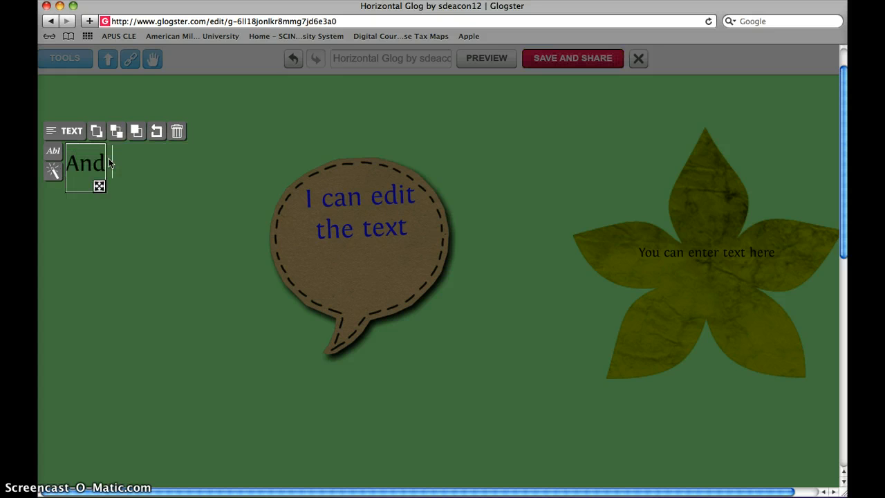
{"action": "type", "text": " edit the text"}
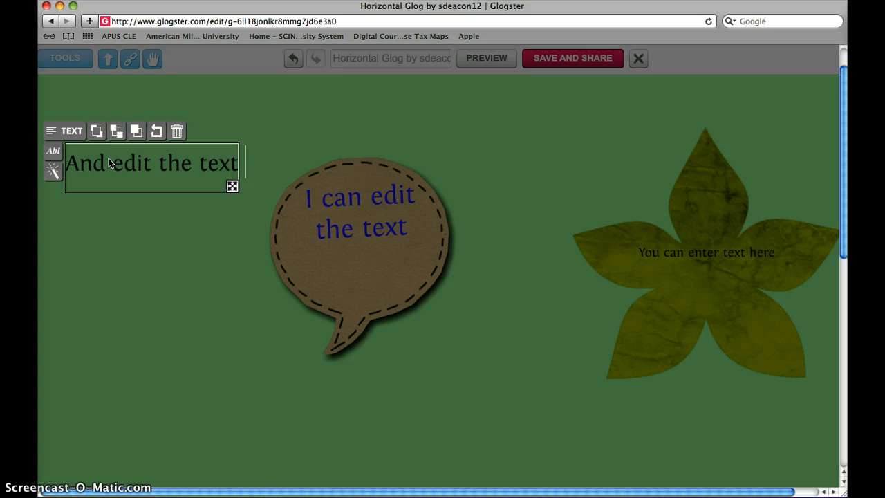
{"action": "type", "text": " with whatever I"}
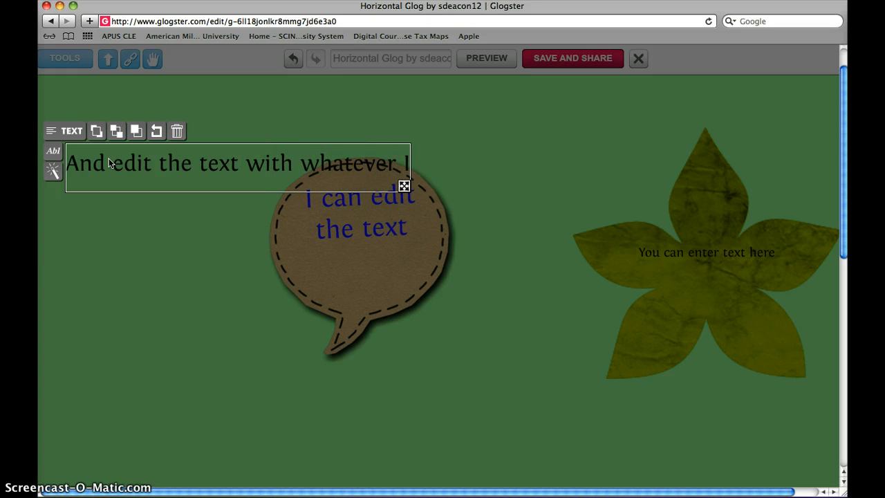
{"action": "type", "text": " want to use"}
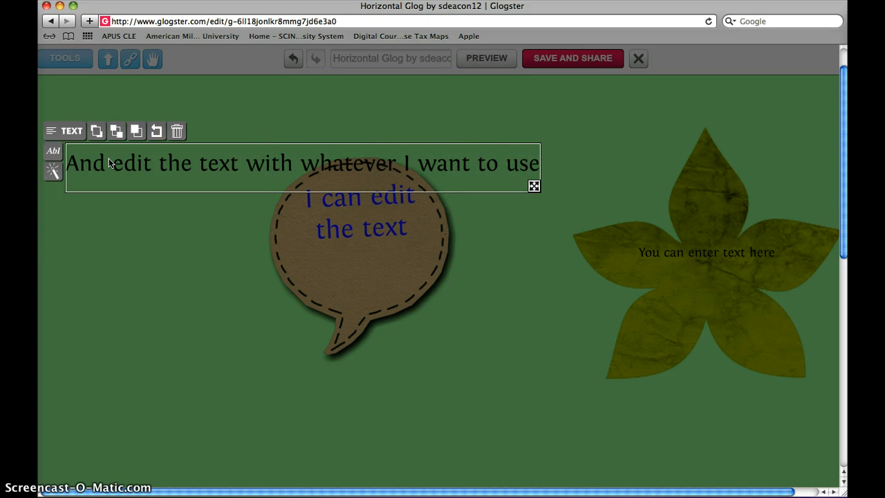
{"action": "key", "text": "Return"}
{"action": "left_click", "coordinate": [116, 164]}
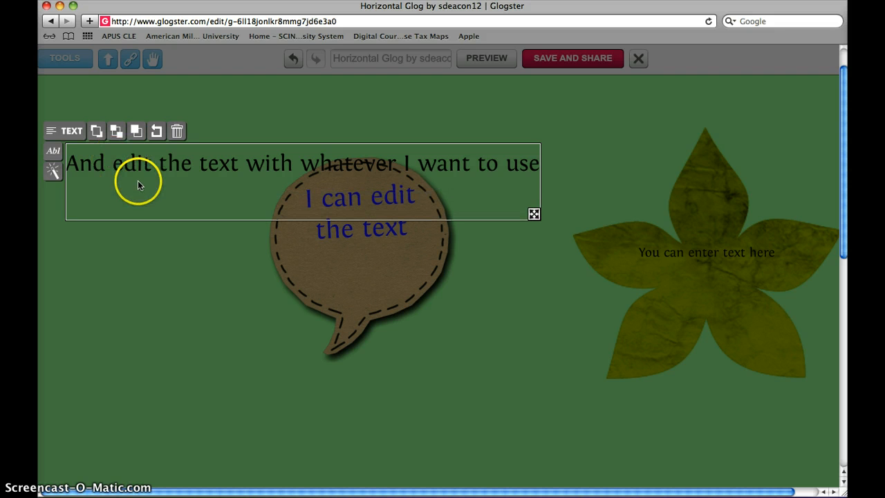
{"action": "key", "text": "BackSpace"}
{"action": "left_click", "coordinate": [115, 220]}
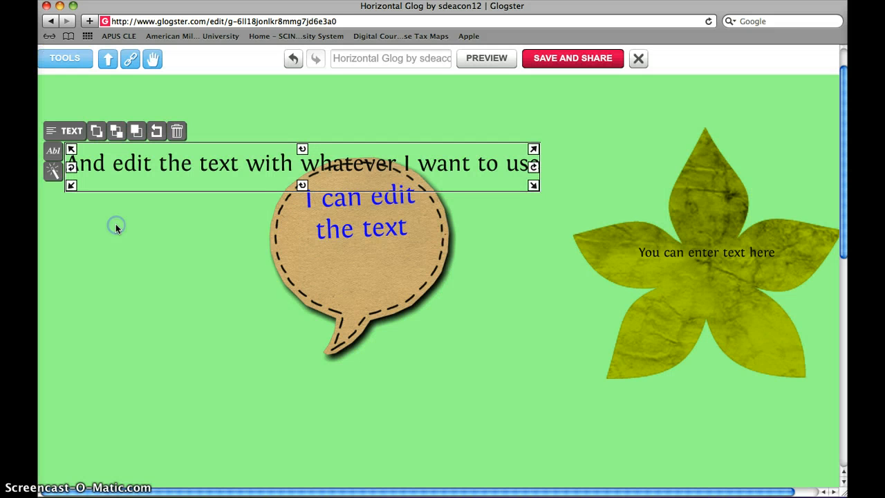
Step: Shrink the new text slightly and start a second line at "whatever", without a leading space
{"action": "left_click_drag", "start_coordinate": [247, 242], "coordinate": [390, 181]}
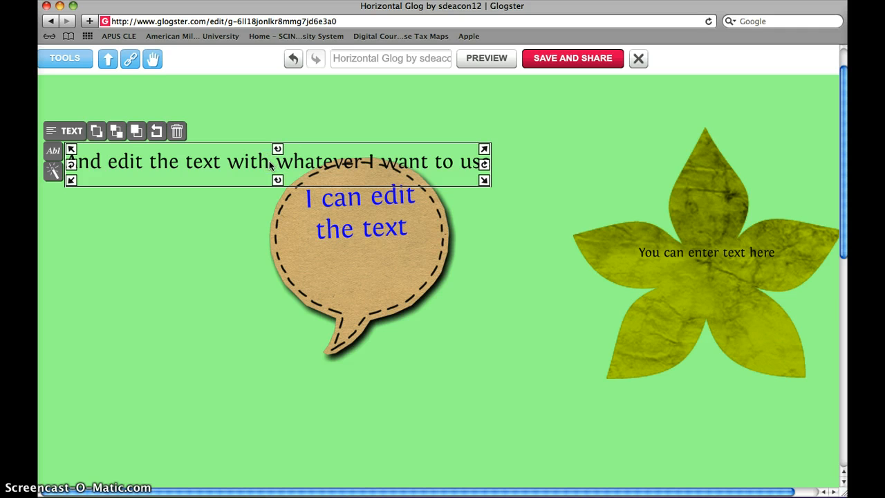
{"action": "double_click", "coordinate": [296, 166]}
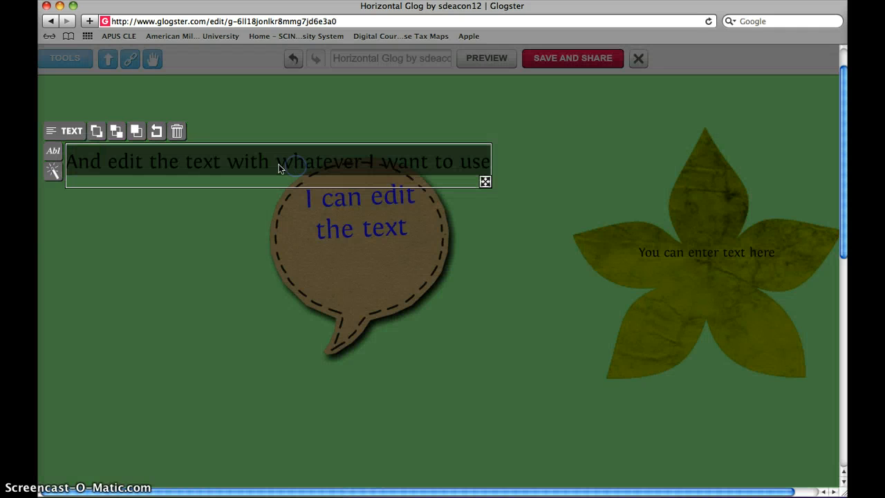
{"action": "left_click", "coordinate": [271, 166]}
{"action": "key", "text": "Return"}
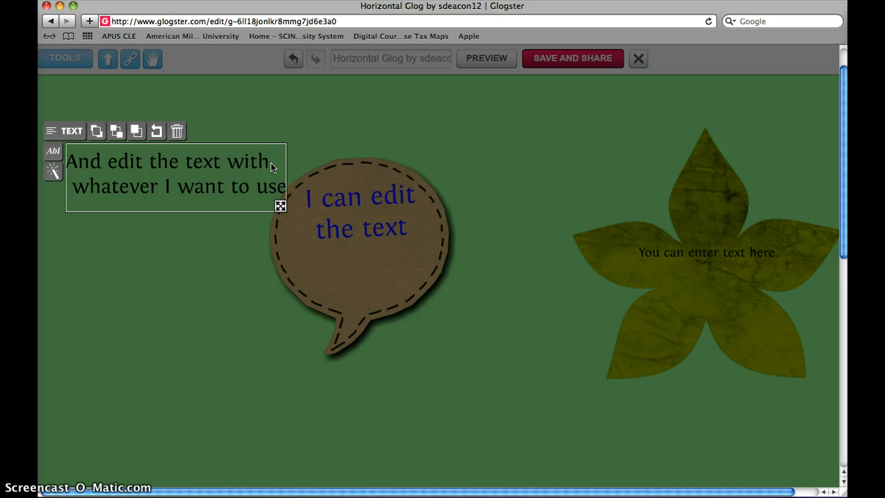
{"action": "left_click", "coordinate": [77, 187]}
{"action": "key", "text": "BackSpace"}
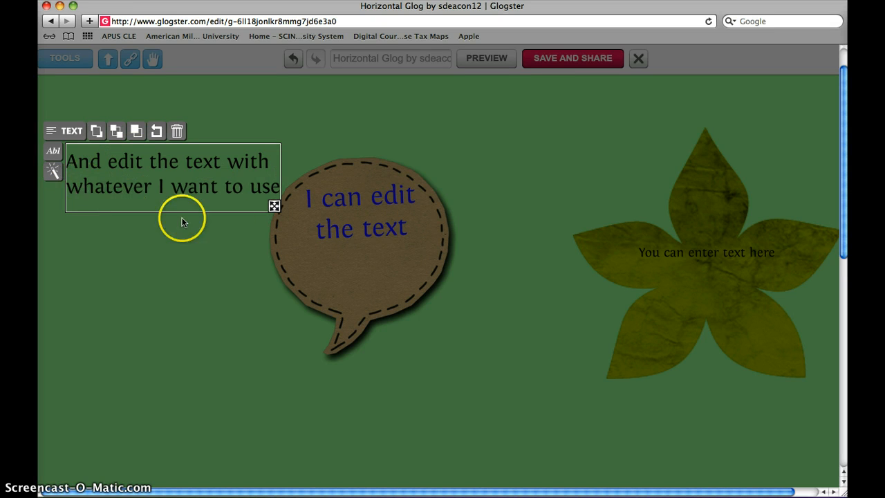
Step: Make the text box narrower and taller so its wording wraps clear of the speech bubble
{"action": "left_click", "coordinate": [136, 184]}
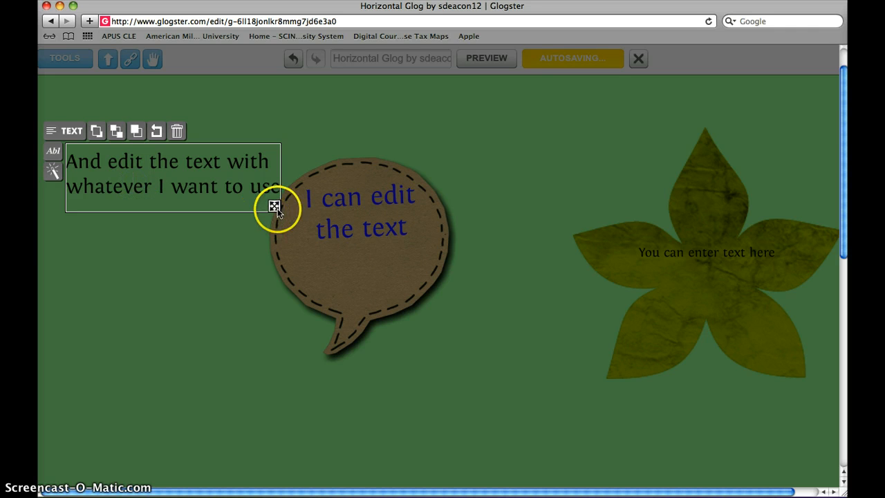
{"action": "left_click_drag", "start_coordinate": [275, 205], "coordinate": [174, 294]}
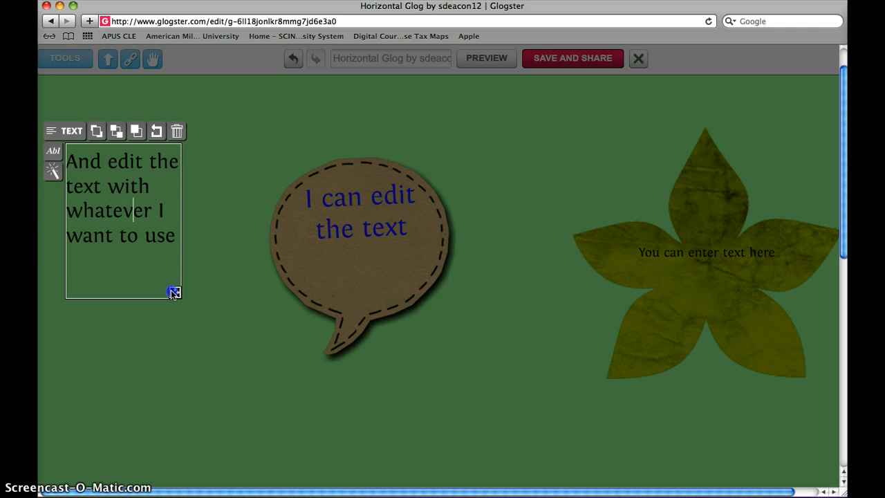
{"action": "left_click", "coordinate": [175, 237]}
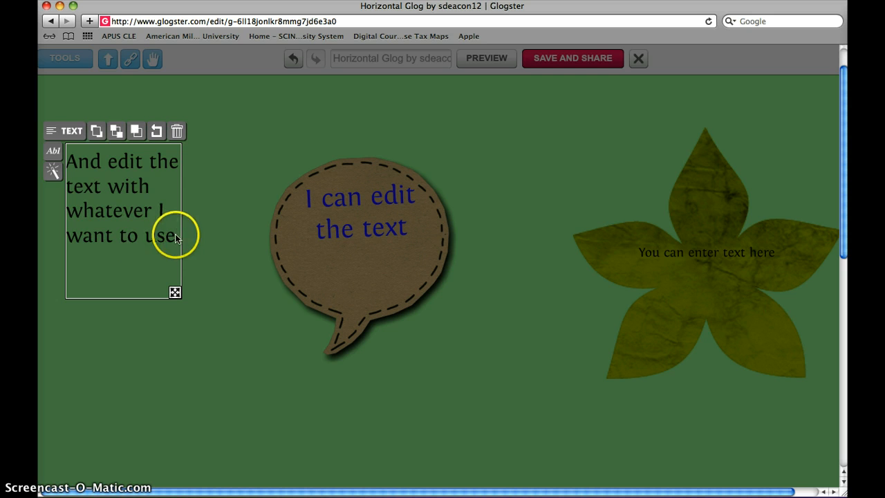
Step: Set the new text to size 18, from just after its first letter to the end
{"action": "left_click_drag", "start_coordinate": [176, 238], "coordinate": [79, 159]}
{"action": "left_click", "coordinate": [54, 151]}
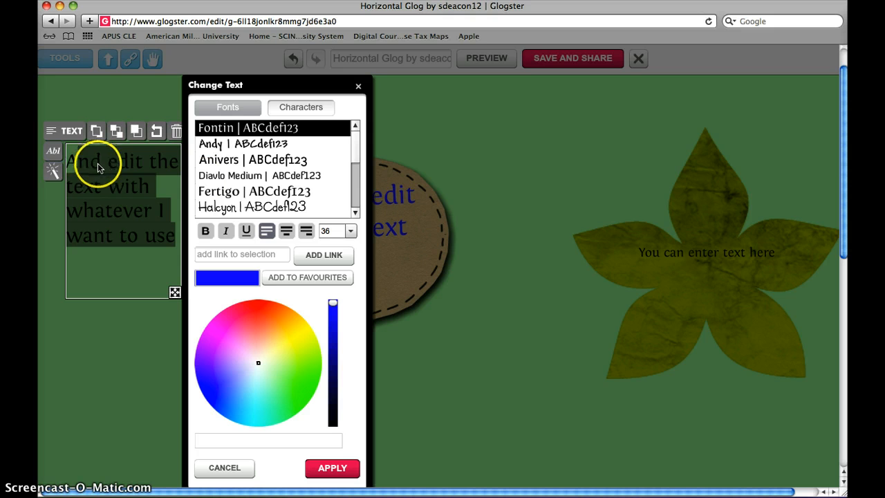
{"action": "left_click", "coordinate": [350, 231]}
{"action": "left_click", "coordinate": [339, 271]}
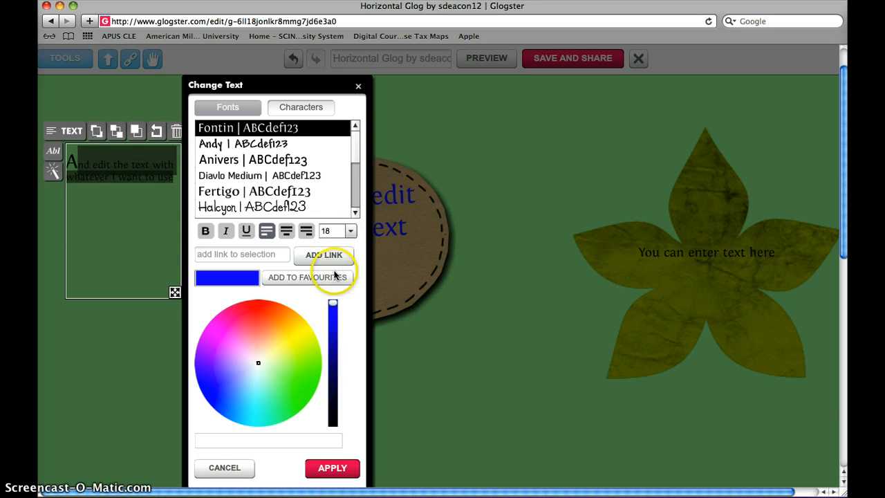
{"action": "left_click", "coordinate": [78, 251]}
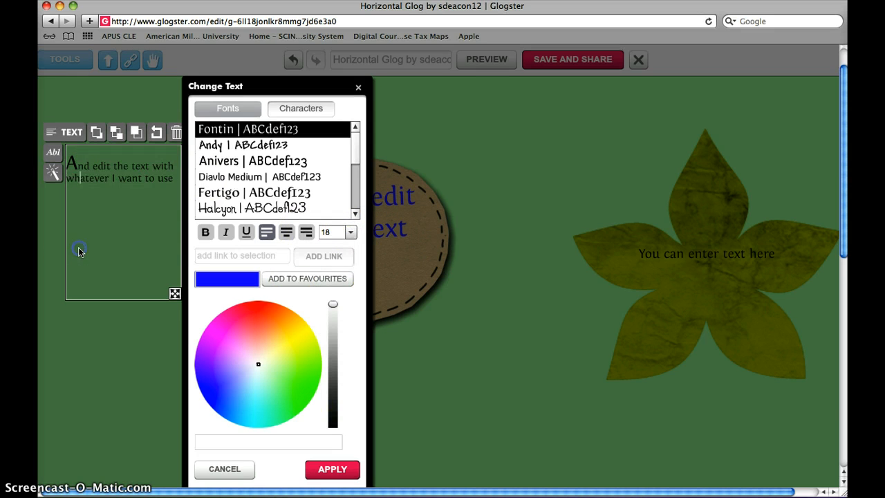
Step: Change the whole text to the Anivers font, apply the change and deselect the text
{"action": "left_click", "coordinate": [216, 161]}
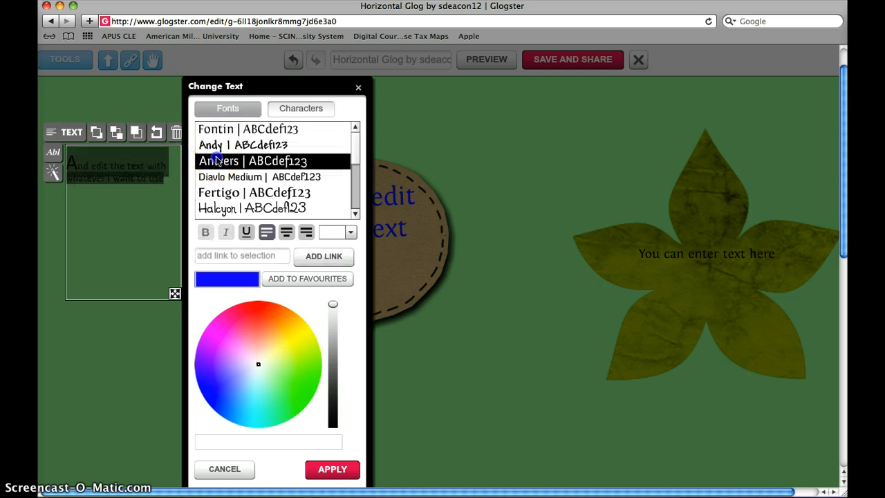
{"action": "scroll", "coordinate": [208, 211], "scroll_direction": "down", "scroll_amount": 5}
{"action": "left_click", "coordinate": [210, 202]}
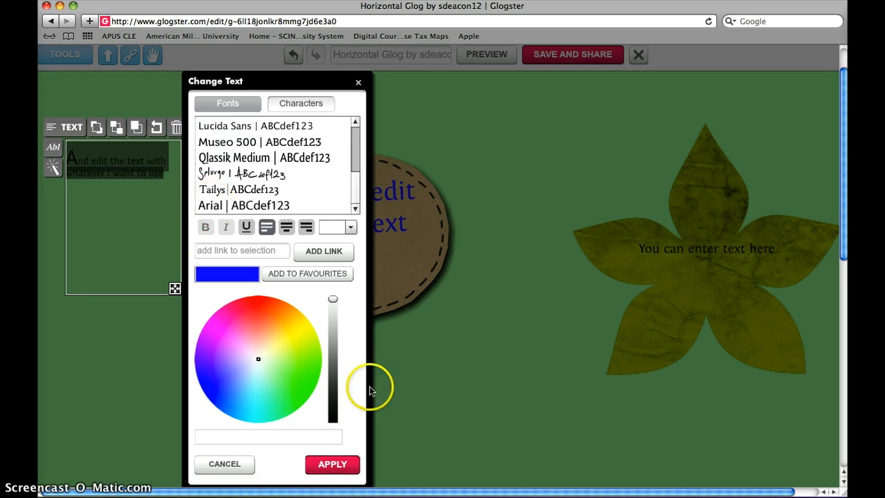
{"action": "left_click", "coordinate": [329, 464]}
{"action": "left_click", "coordinate": [206, 370]}
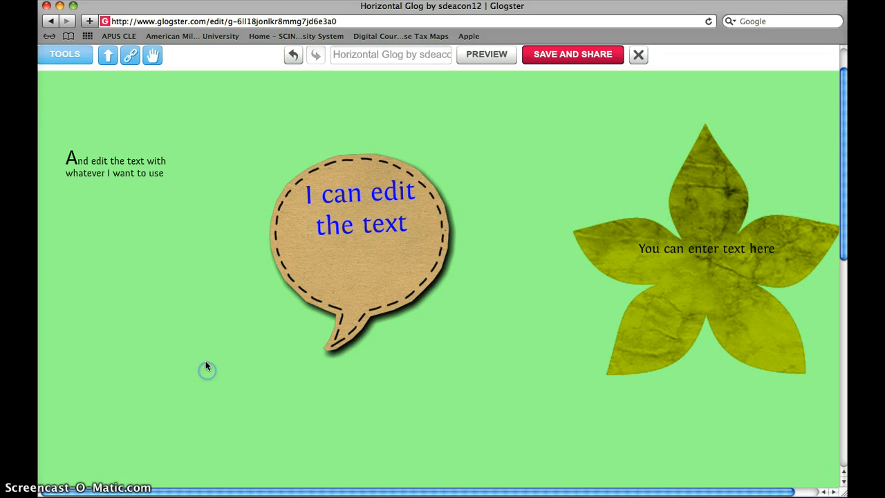
Step: Browse several pages of the graphics gallery to examine the available designs
{"action": "left_click", "coordinate": [70, 55]}
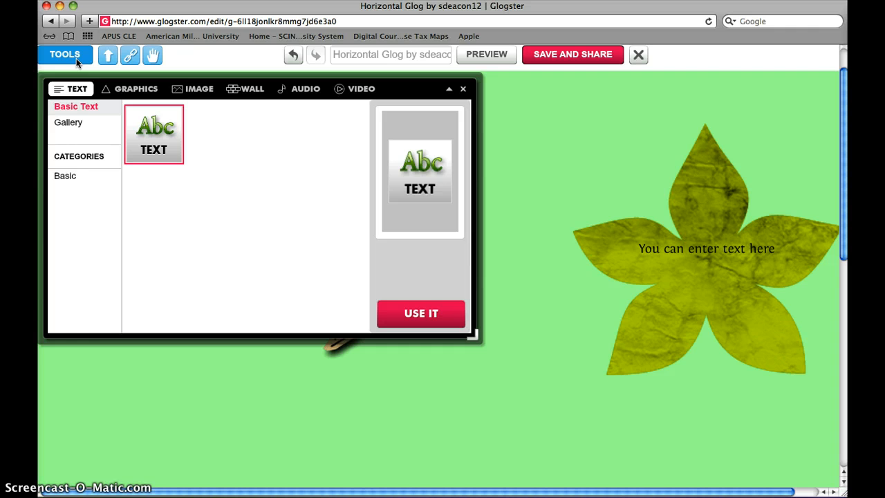
{"action": "left_click", "coordinate": [126, 93]}
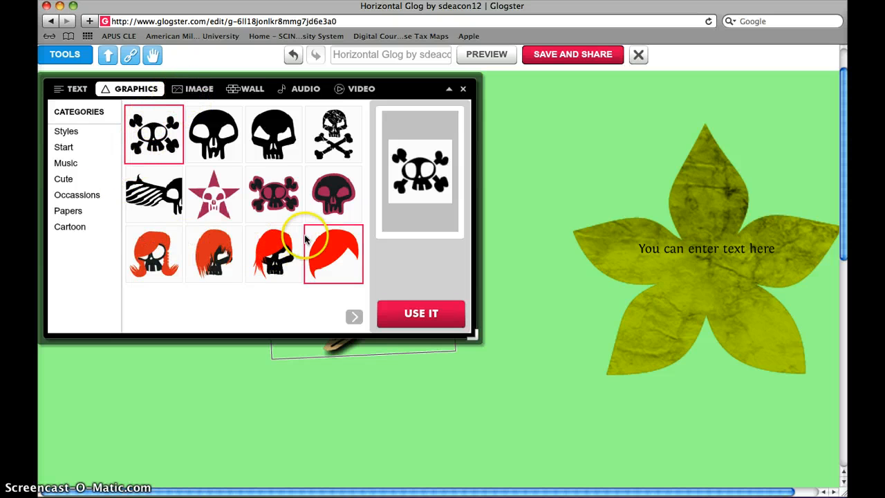
{"action": "left_click", "coordinate": [353, 316]}
{"action": "left_click", "coordinate": [353, 316]}
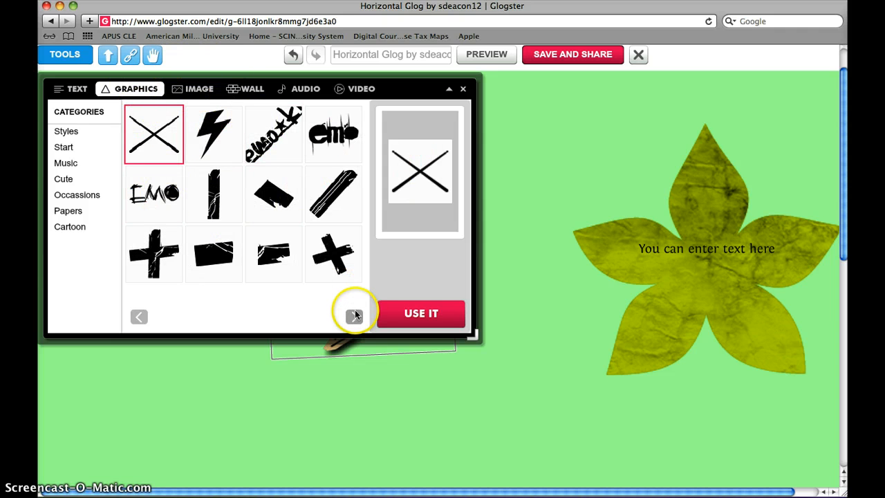
{"action": "left_click", "coordinate": [354, 316]}
{"action": "left_click", "coordinate": [353, 316]}
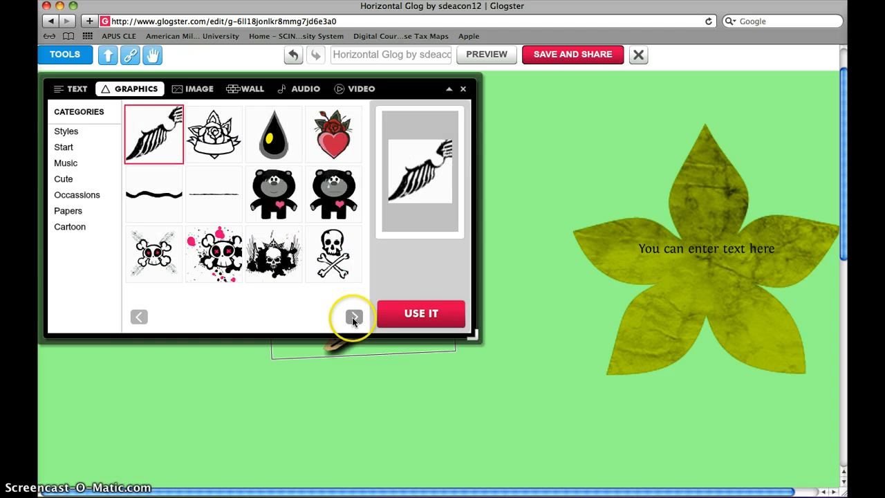
{"action": "left_click", "coordinate": [354, 317]}
{"action": "left_click", "coordinate": [353, 317]}
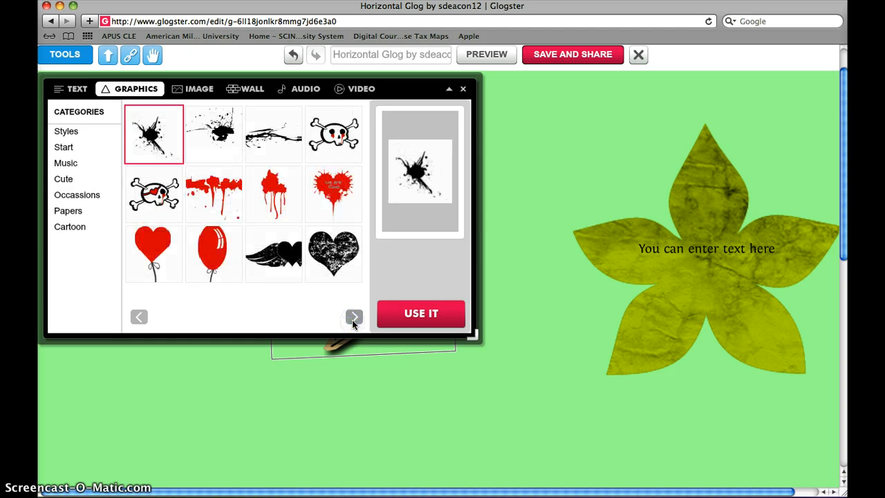
{"action": "left_click", "coordinate": [353, 317]}
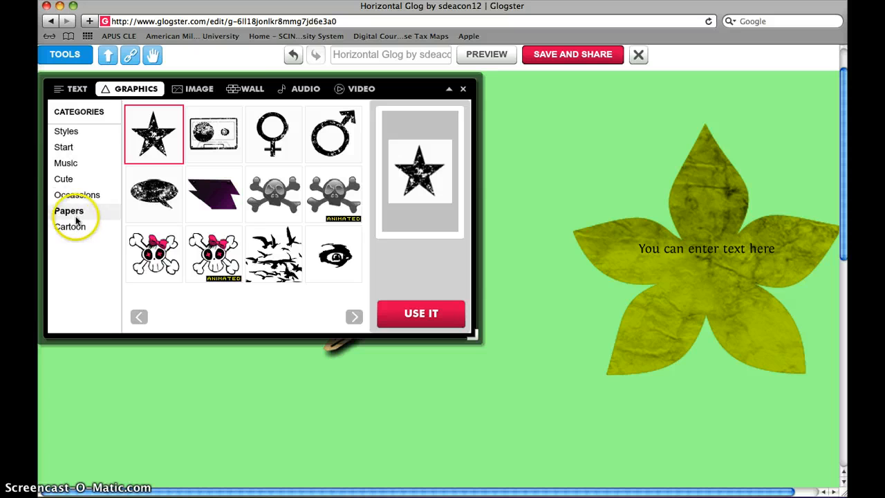
Step: Place the yellow bird from the Cute graphics near the flower's lower-left petal, and insert the butterflies graphic
{"action": "left_click", "coordinate": [63, 179]}
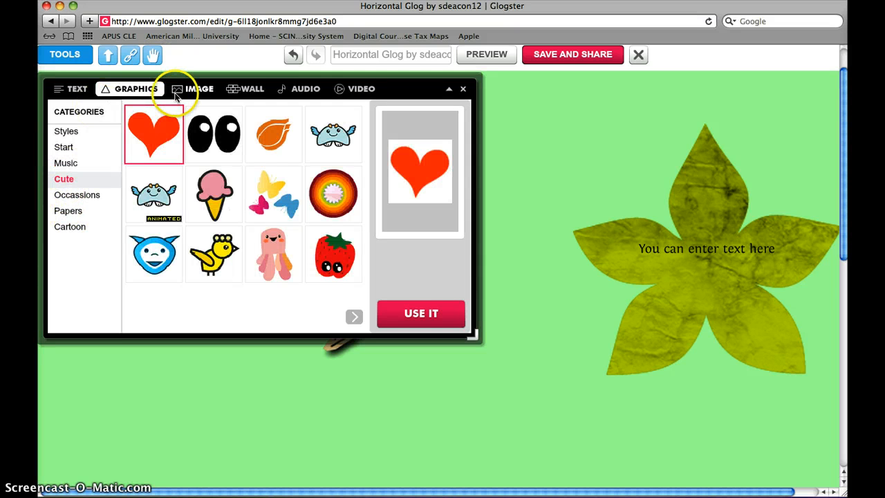
{"action": "left_click_drag", "start_coordinate": [214, 254], "coordinate": [431, 375]}
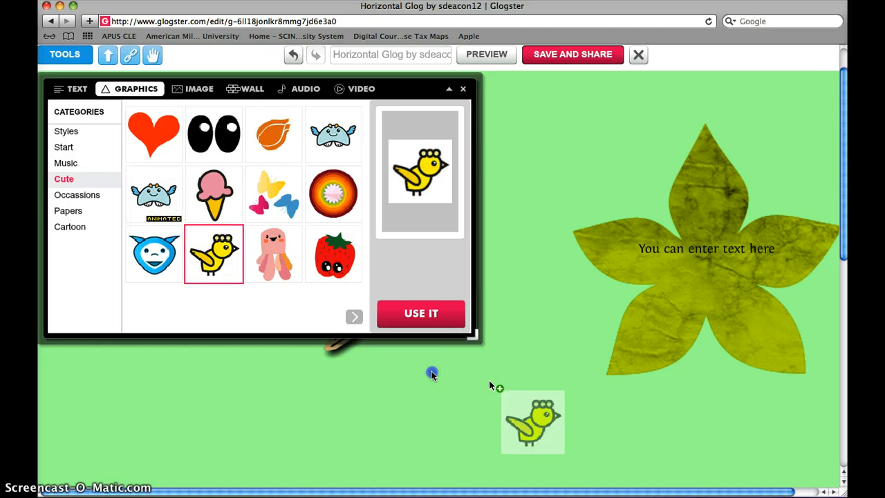
{"action": "left_click_drag", "start_coordinate": [489, 385], "coordinate": [514, 390]}
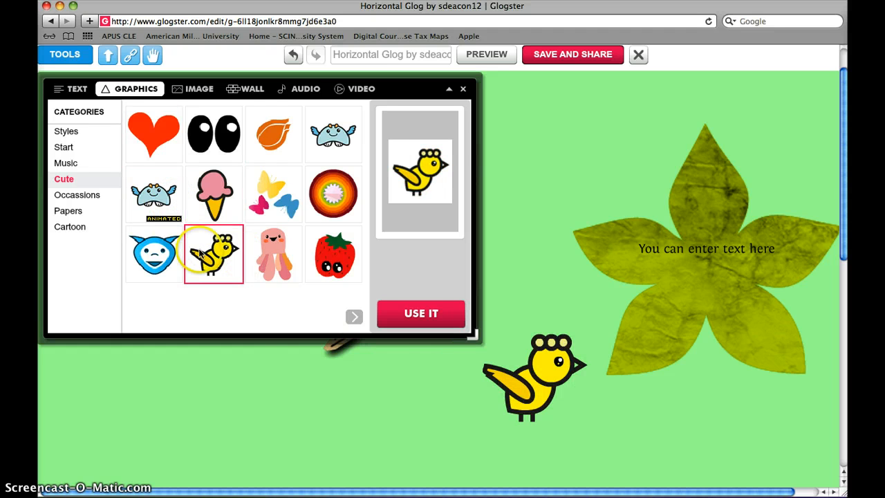
{"action": "left_click", "coordinate": [273, 193]}
{"action": "left_click", "coordinate": [418, 313]}
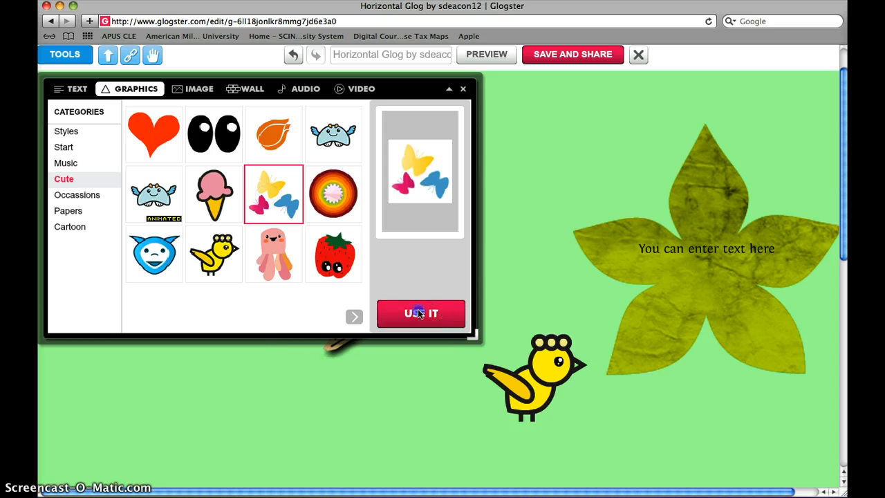
Step: Position the inserted butterflies graphic just beside the tail of the yellow bird
{"action": "left_click_drag", "start_coordinate": [426, 401], "coordinate": [477, 351]}
{"action": "left_click", "coordinate": [385, 404]}
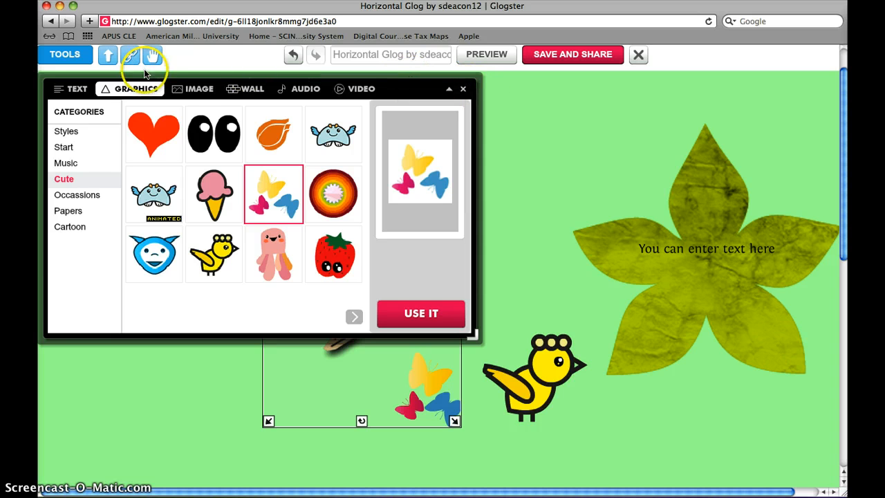
Step: Insert the deer photo from the image library and place it below the small text "And edit the text with whatever I want to use"
{"action": "left_click", "coordinate": [185, 91]}
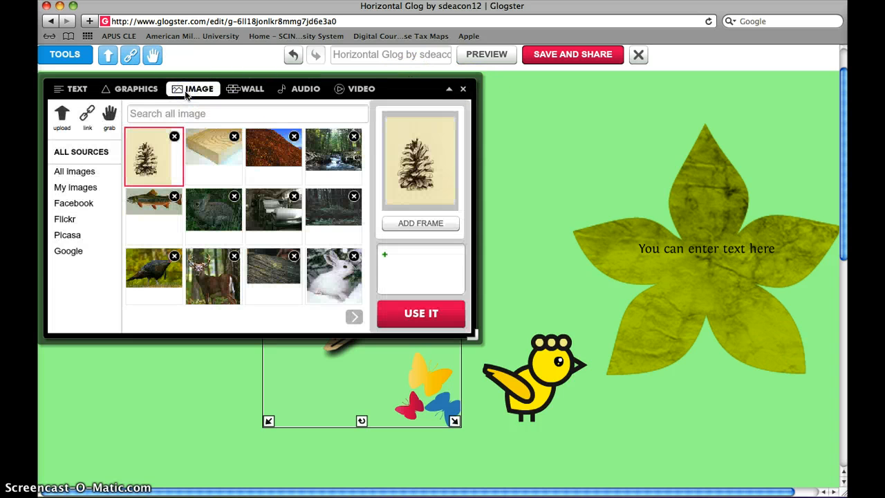
{"action": "left_click", "coordinate": [198, 141]}
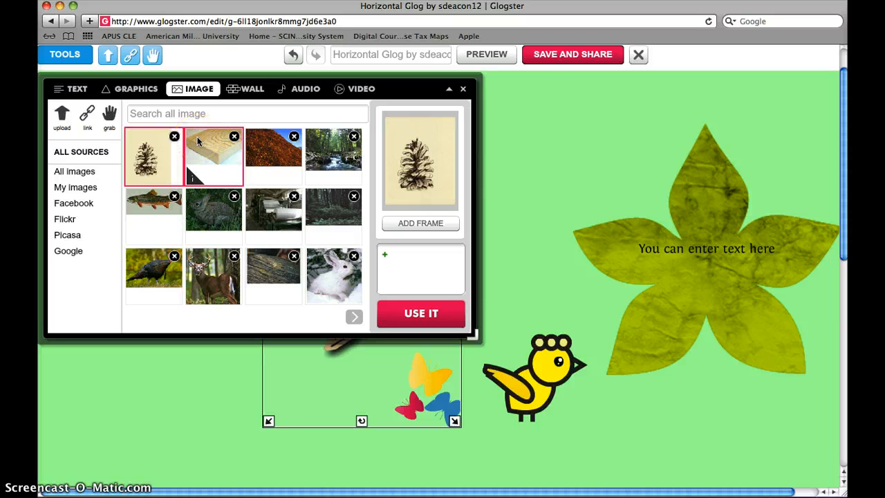
{"action": "left_click", "coordinate": [63, 115]}
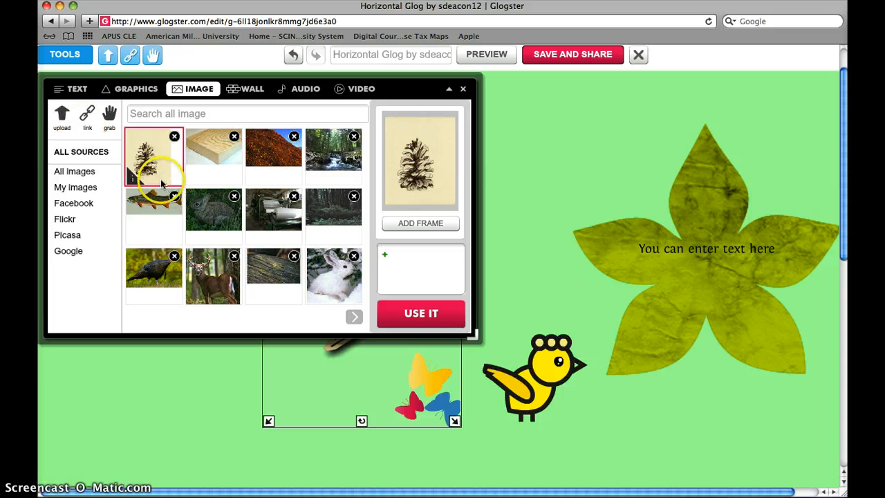
{"action": "left_click", "coordinate": [170, 273]}
{"action": "left_click", "coordinate": [222, 286]}
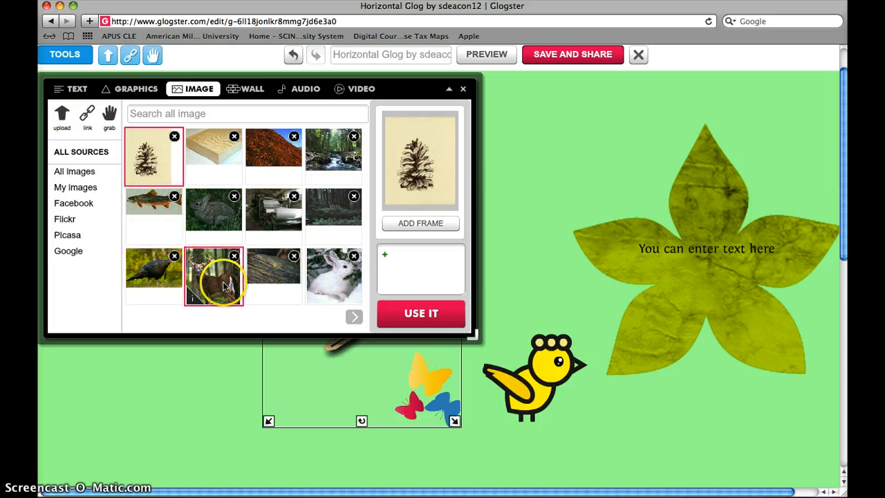
{"action": "left_click", "coordinate": [448, 319]}
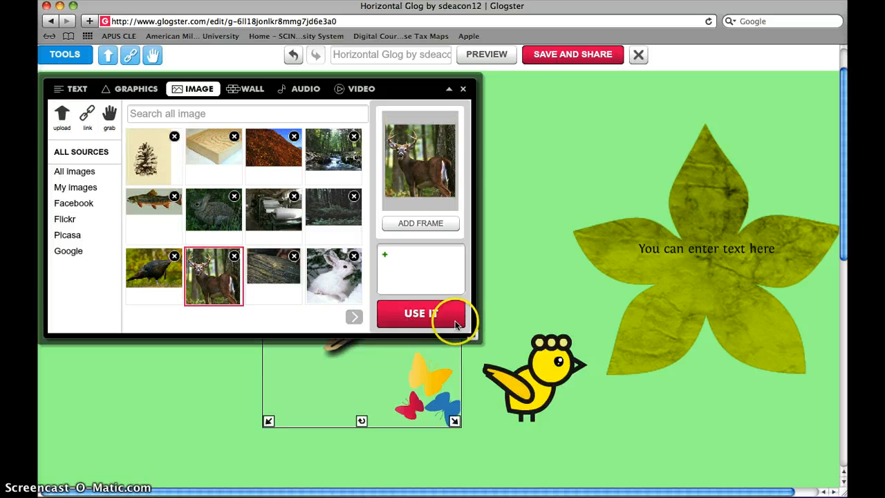
{"action": "left_click", "coordinate": [465, 91]}
{"action": "left_click_drag", "start_coordinate": [361, 276], "coordinate": [231, 292]}
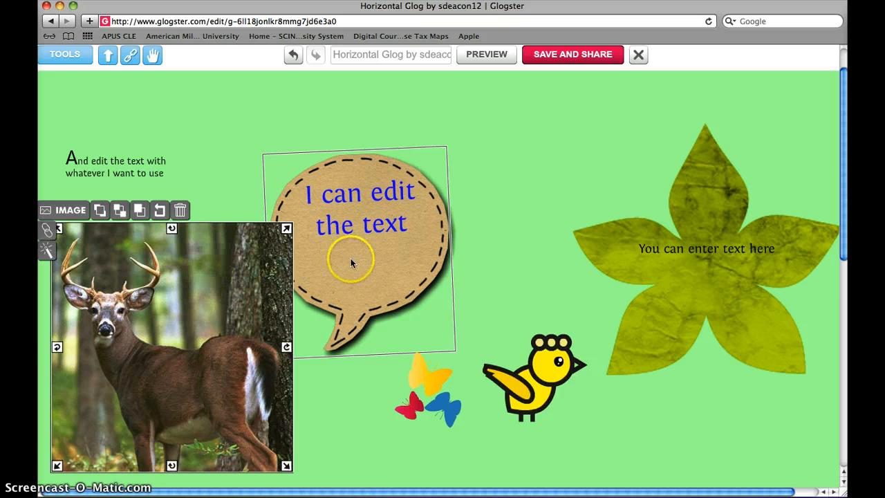
Step: Move the speech bubble up the glog and move the small text onto the deer photo
{"action": "left_click_drag", "start_coordinate": [351, 261], "coordinate": [353, 200]}
{"action": "left_click", "coordinate": [174, 292]}
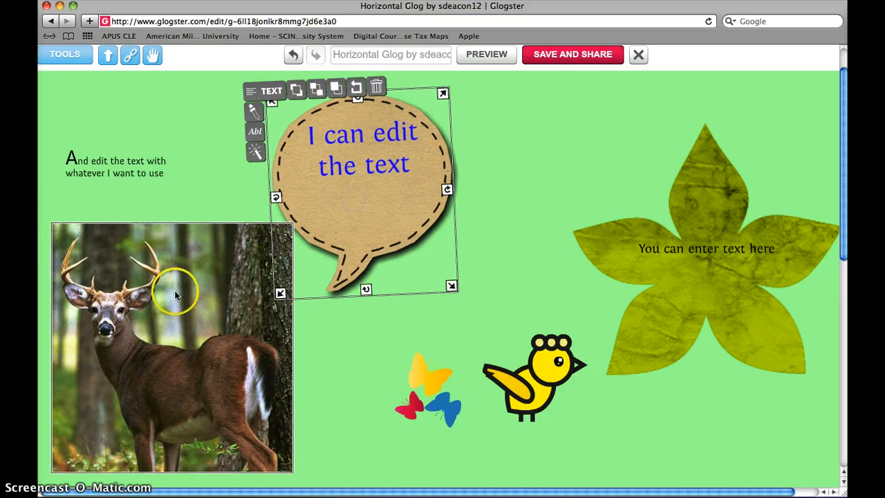
{"action": "left_click_drag", "start_coordinate": [130, 170], "coordinate": [224, 301]}
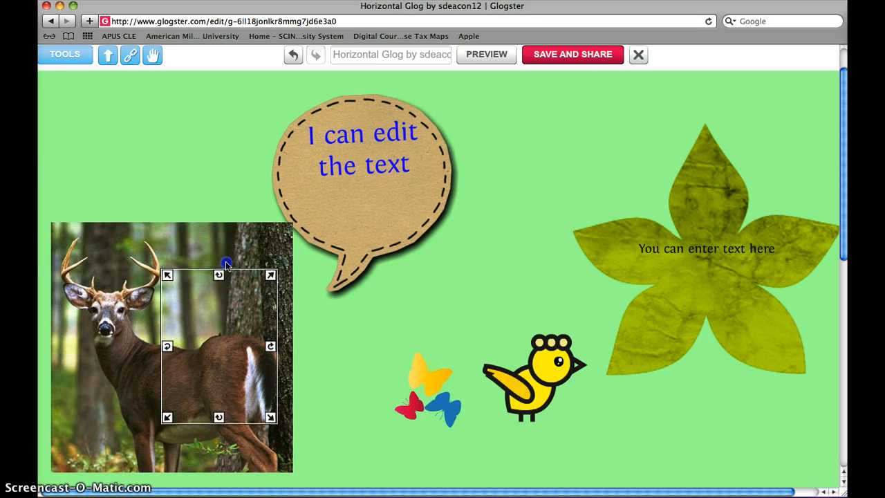
{"action": "left_click_drag", "start_coordinate": [227, 265], "coordinate": [228, 241]}
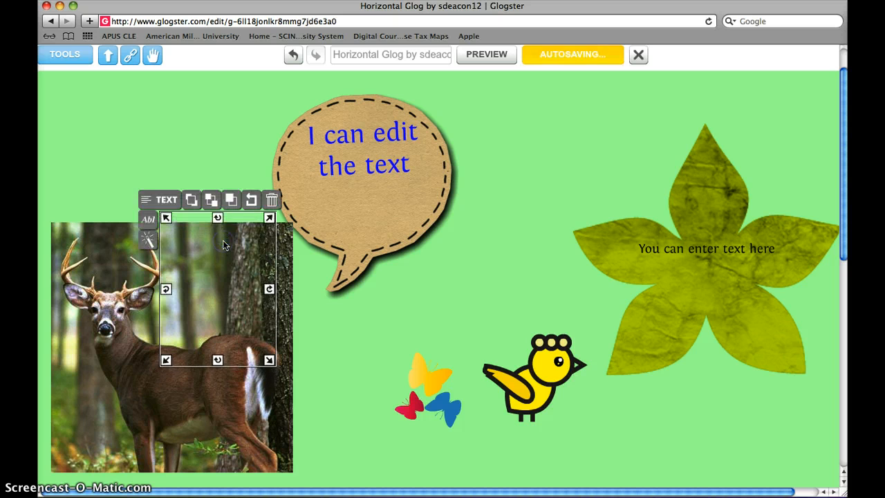
Step: Move the deer photo down to uncover the small text lying behind it
{"action": "left_click", "coordinate": [329, 322]}
{"action": "left_click", "coordinate": [237, 283]}
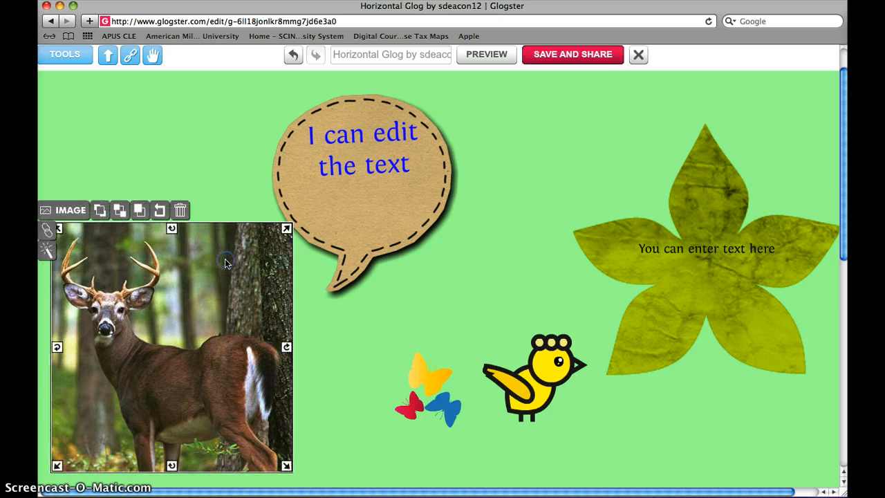
{"action": "left_click", "coordinate": [232, 213]}
{"action": "left_click", "coordinate": [197, 284]}
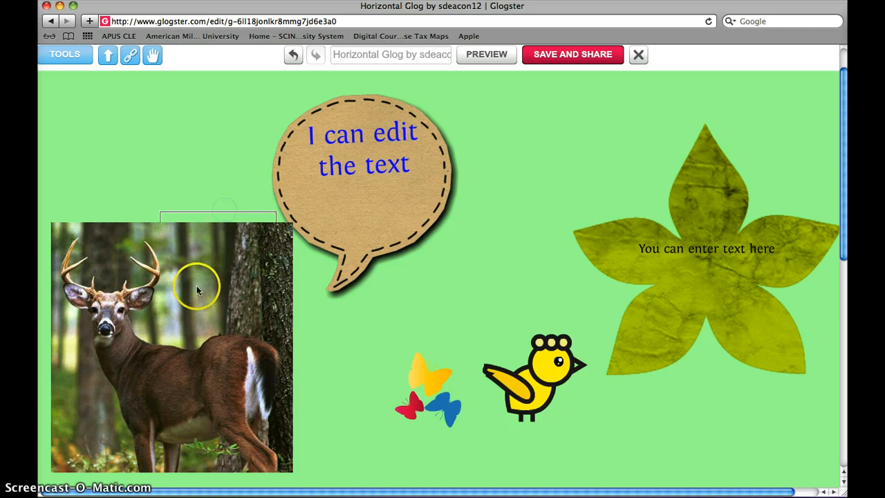
{"action": "left_click_drag", "start_coordinate": [194, 299], "coordinate": [200, 358]}
Step: Bring the small text in front of the deer photo and place it over the photo's trees beside the antlers
{"action": "left_click", "coordinate": [212, 235]}
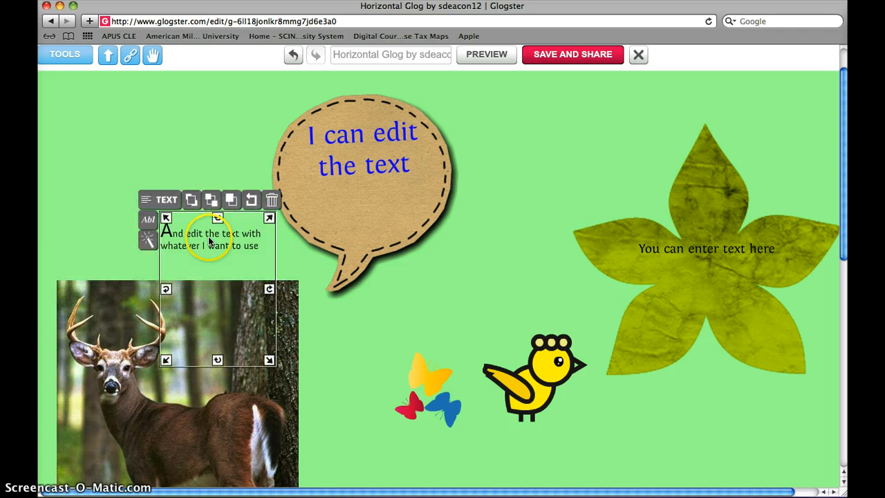
{"action": "left_click", "coordinate": [208, 201]}
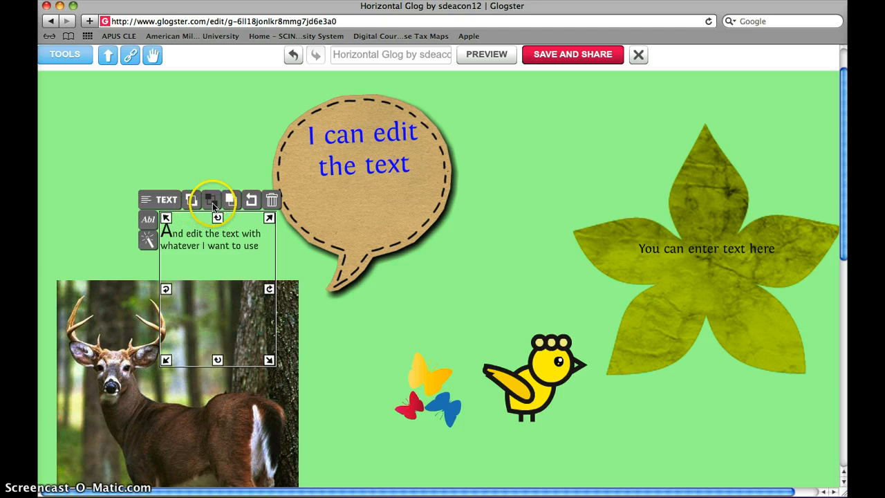
{"action": "left_click_drag", "start_coordinate": [188, 235], "coordinate": [187, 318]}
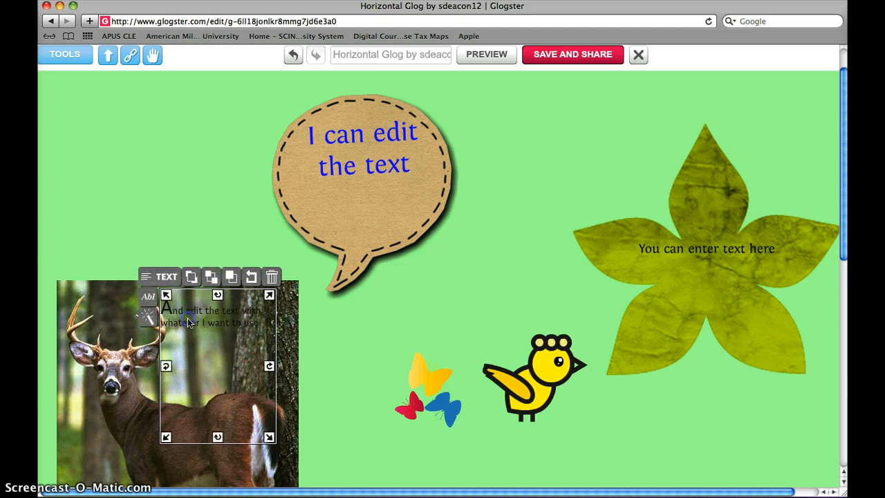
{"action": "left_click", "coordinate": [193, 277]}
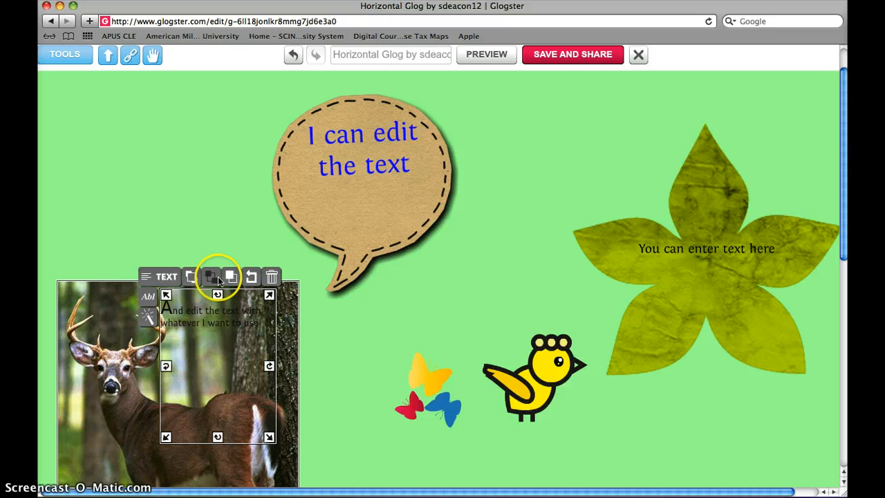
{"action": "left_click", "coordinate": [125, 317]}
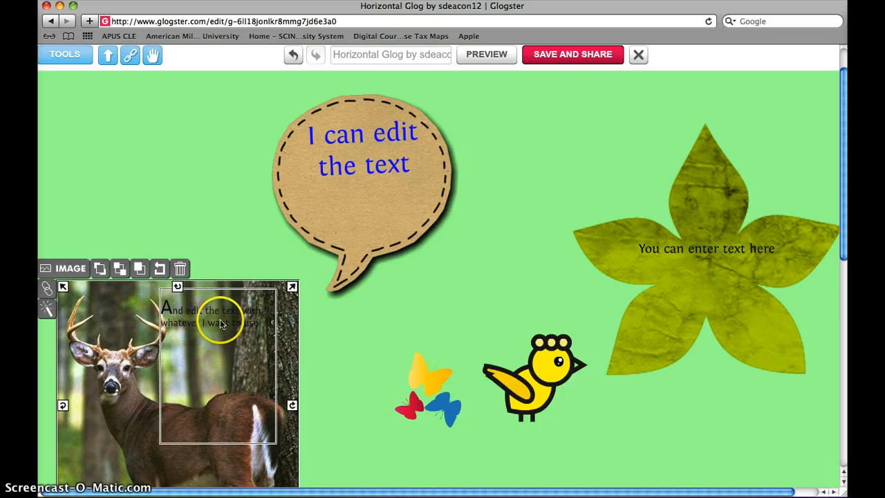
Step: Move the yellow bird up beside the speech bubble and delete it
{"action": "left_click_drag", "start_coordinate": [541, 365], "coordinate": [554, 130]}
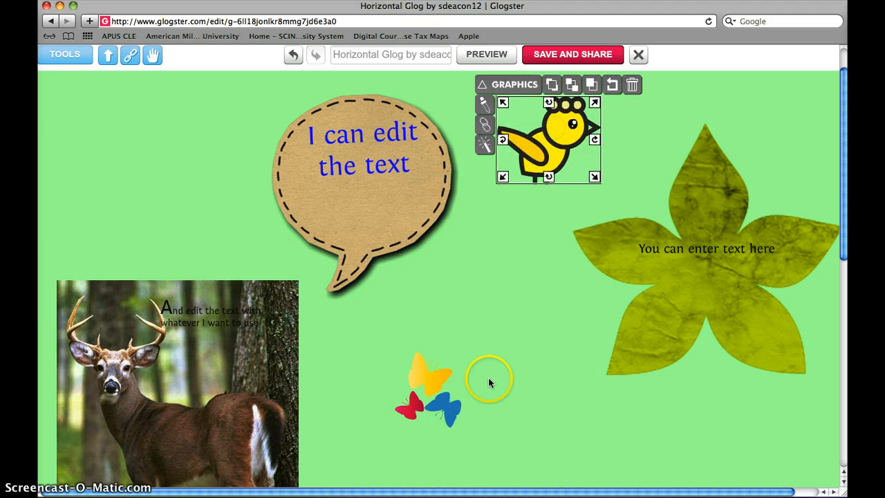
{"action": "left_click", "coordinate": [635, 87]}
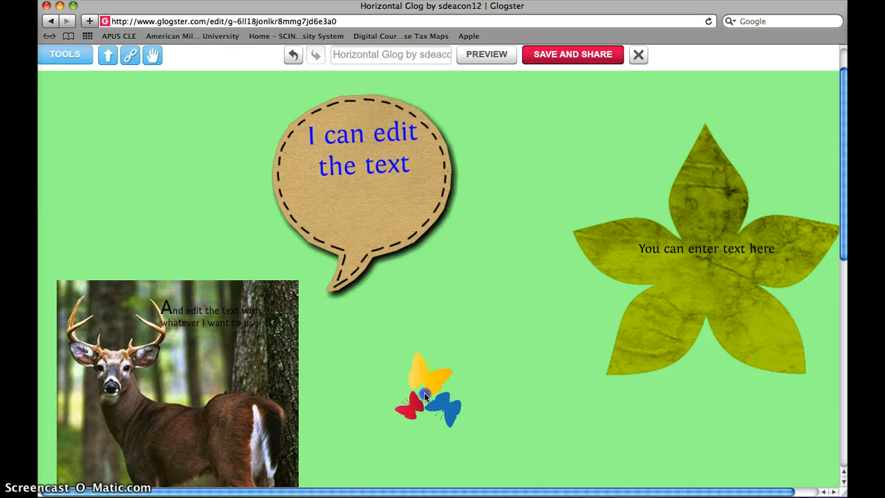
Step: Enlarge the butterflies graphic to about two and a half times its size and deselect it
{"action": "left_click_drag", "start_coordinate": [425, 394], "coordinate": [480, 317]}
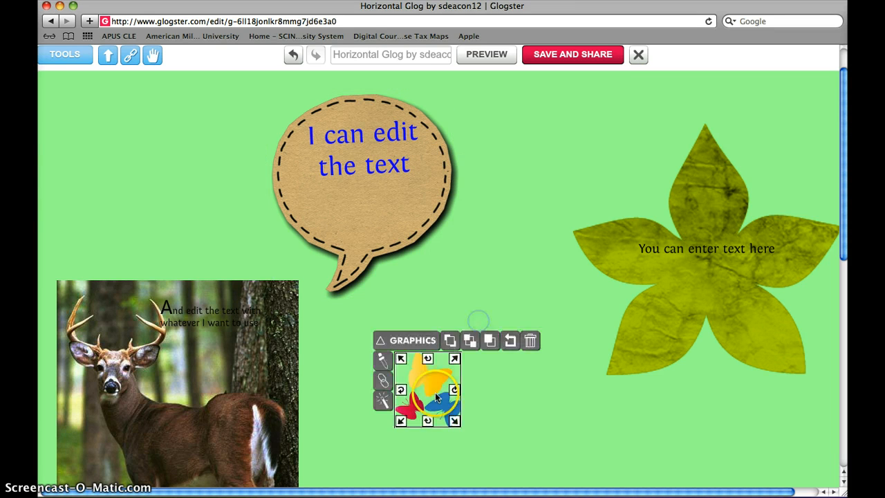
{"action": "left_click_drag", "start_coordinate": [455, 357], "coordinate": [551, 247]}
{"action": "left_click", "coordinate": [536, 182]}
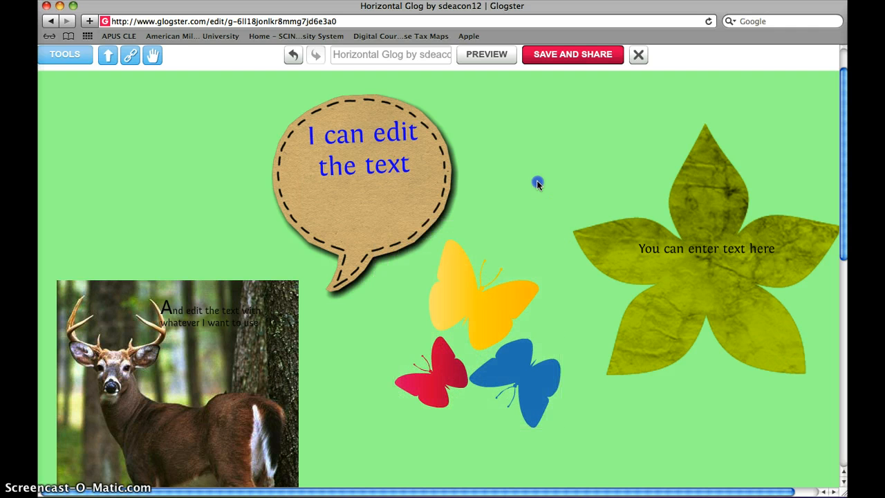
Step: Browse several pages of the Styles backgrounds in the Glog Wall gallery
{"action": "left_click", "coordinate": [73, 55]}
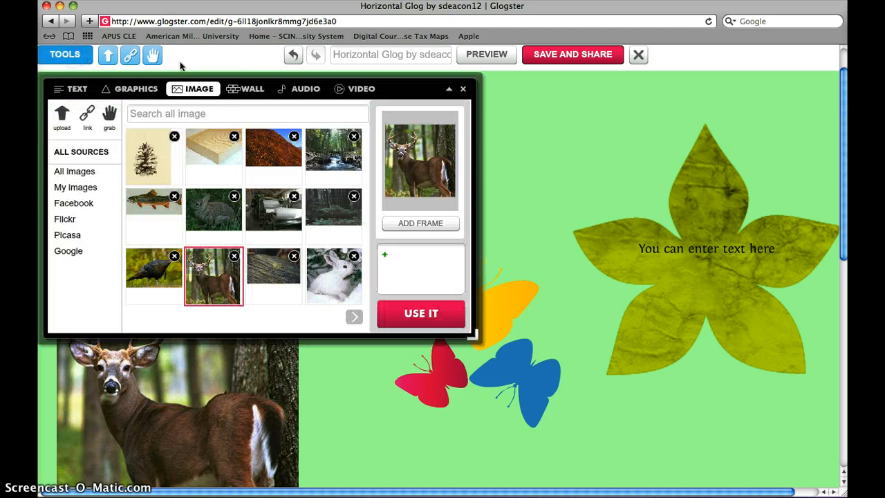
{"action": "left_click", "coordinate": [236, 90]}
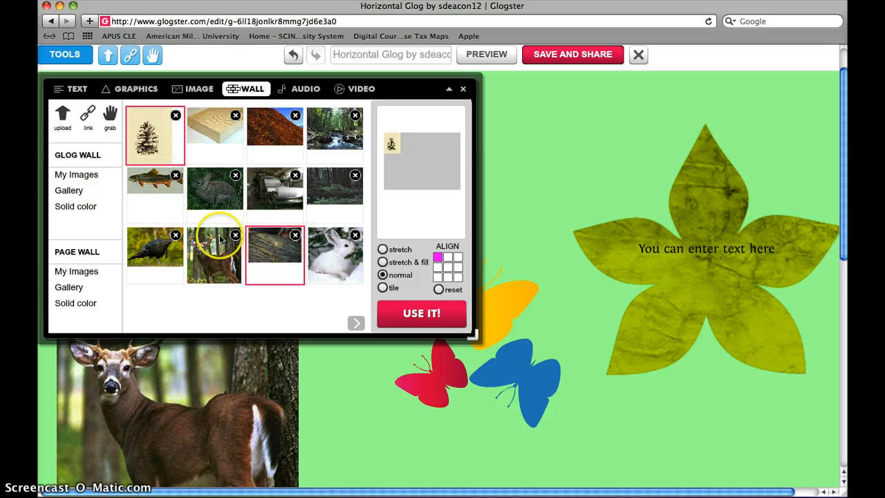
{"action": "left_click", "coordinate": [70, 191]}
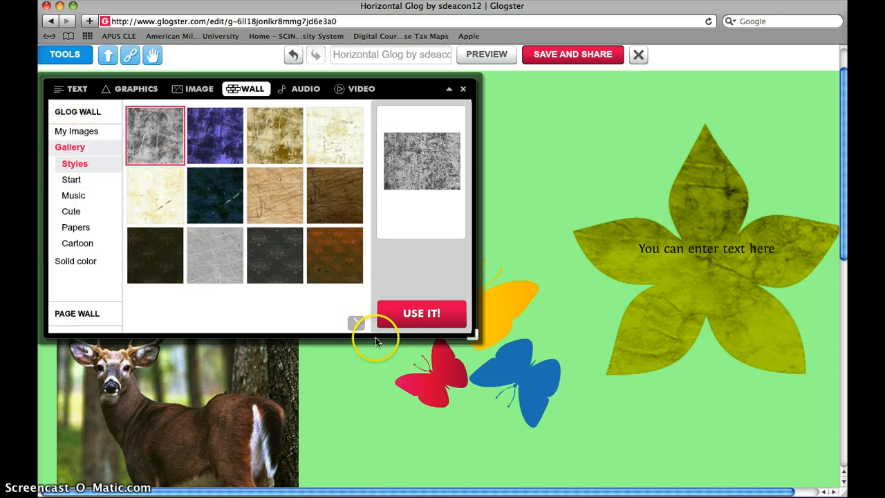
{"action": "left_click", "coordinate": [352, 322]}
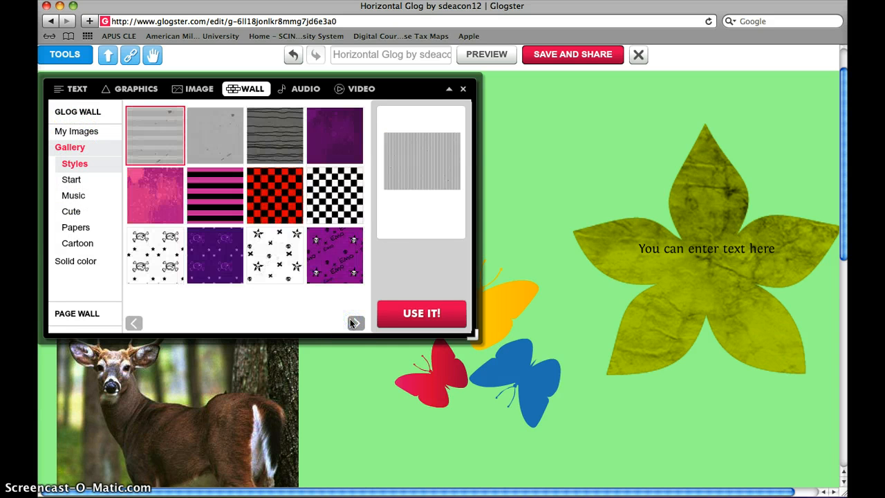
{"action": "left_click", "coordinate": [353, 323]}
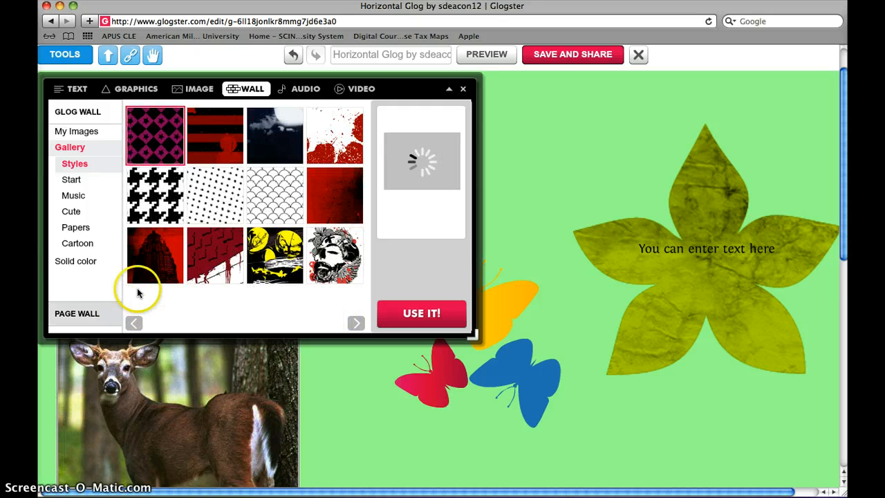
{"action": "left_click", "coordinate": [130, 323]}
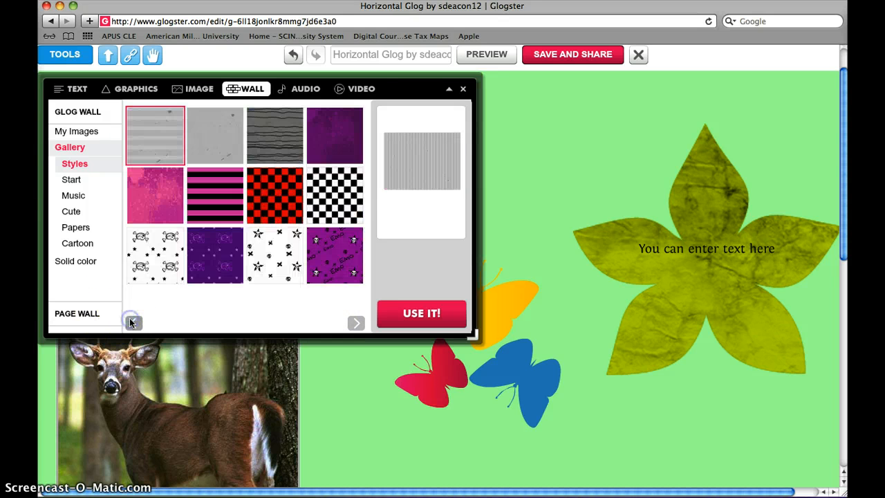
{"action": "left_click", "coordinate": [129, 321]}
Step: Set the glog wall to the beige lined paper from the Papers gallery and close the tools
{"action": "left_click", "coordinate": [76, 227]}
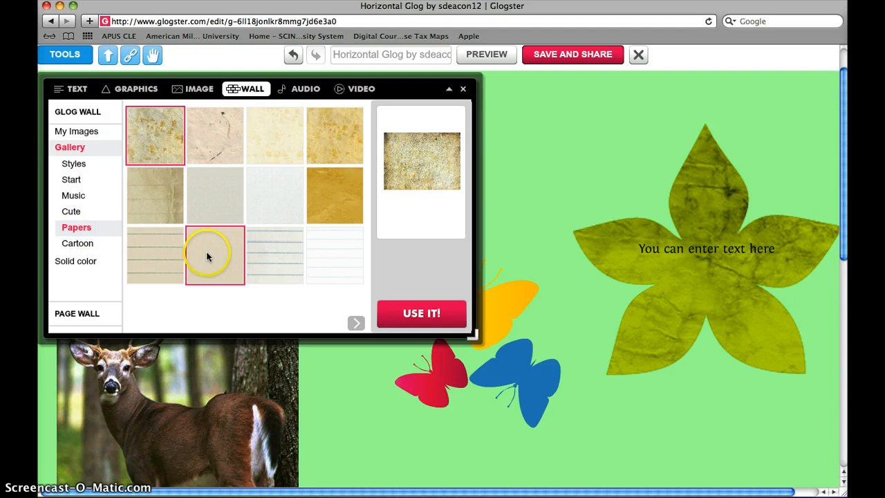
{"action": "left_click", "coordinate": [157, 255]}
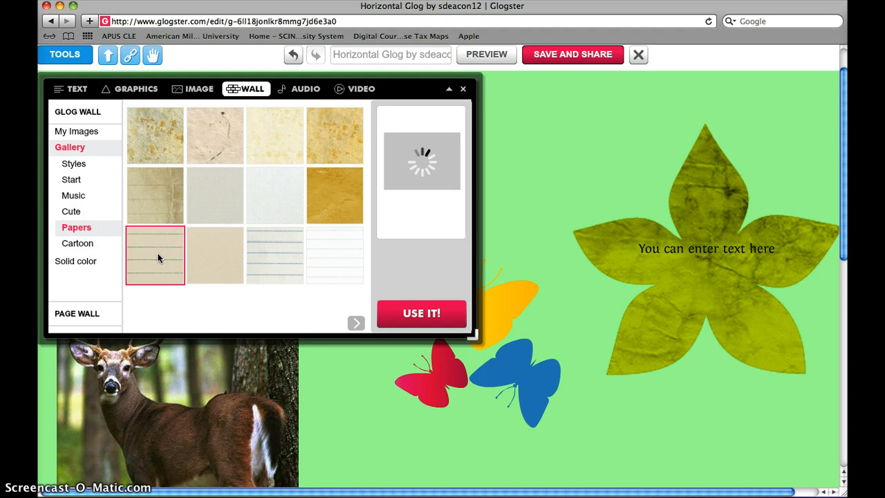
{"action": "left_click", "coordinate": [233, 247]}
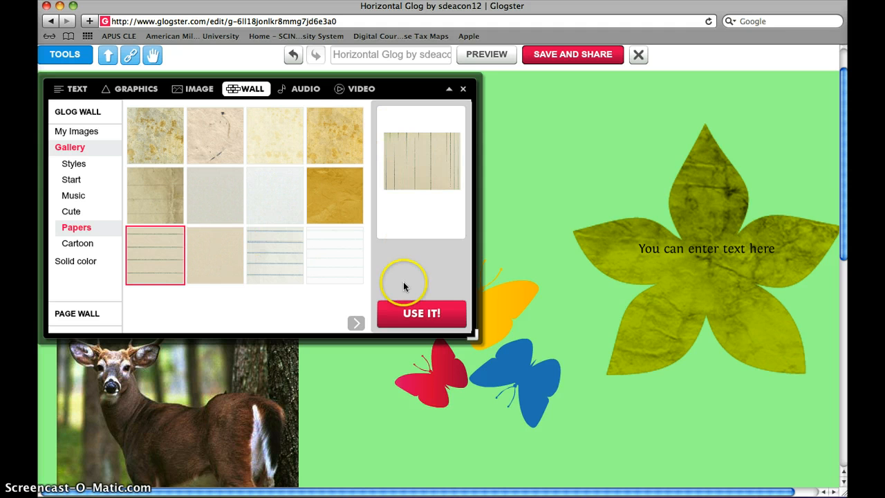
{"action": "left_click", "coordinate": [418, 314]}
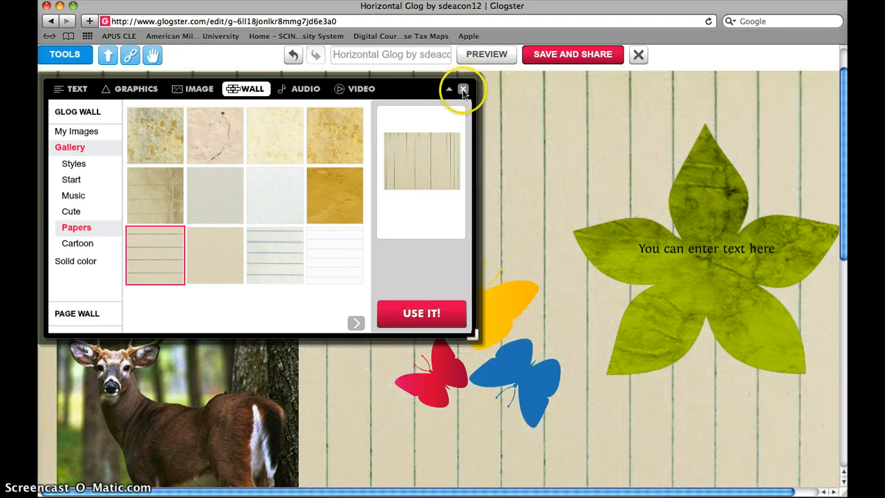
{"action": "left_click", "coordinate": [462, 89]}
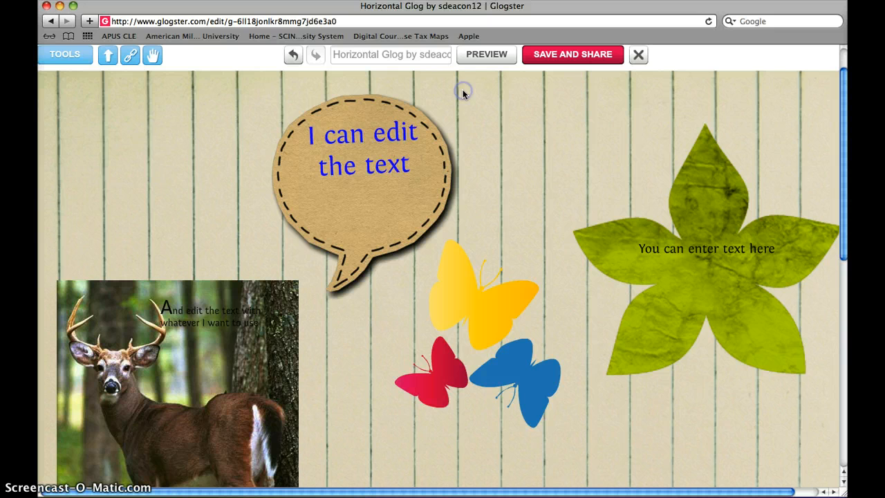
{"action": "left_click", "coordinate": [614, 244]}
{"action": "left_click", "coordinate": [567, 218]}
Step: Rename the glog as "Foresty Poster"
{"action": "scroll", "coordinate": [550, 209], "scroll_direction": "up", "scroll_amount": 2}
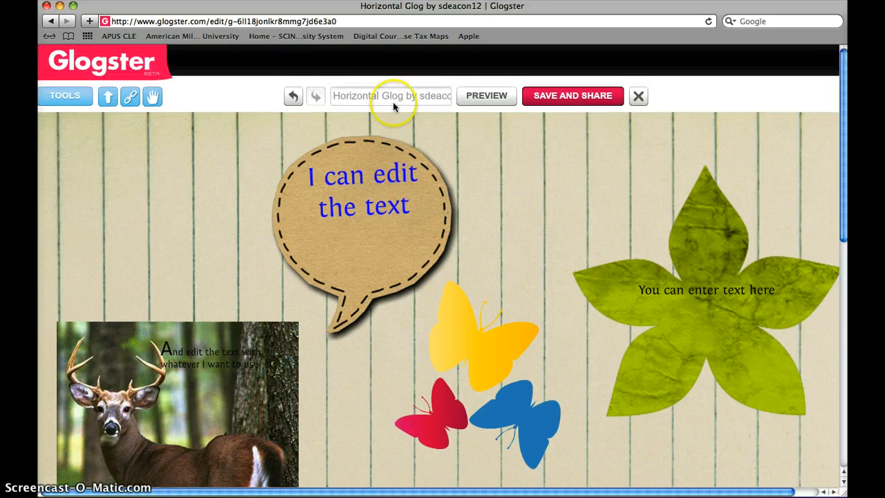
{"action": "left_click", "coordinate": [376, 98]}
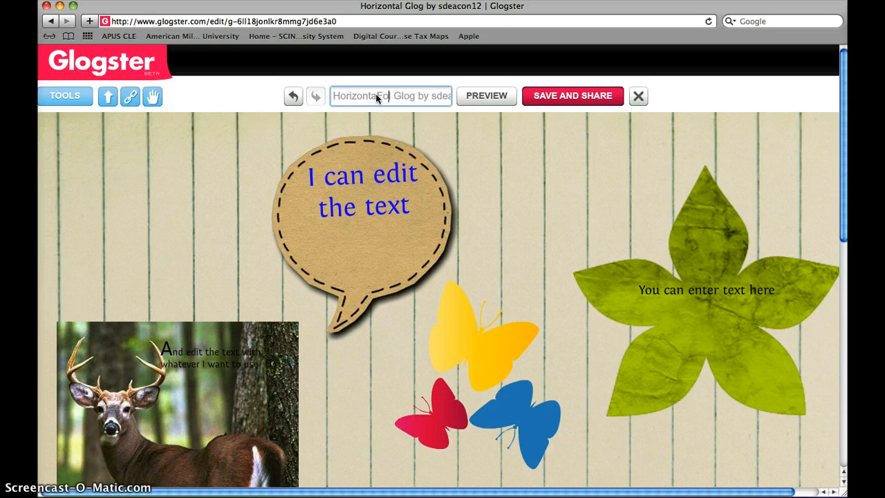
{"action": "type", "text": "Fo"}
{"action": "left_click_drag", "start_coordinate": [332, 95], "coordinate": [543, 120]}
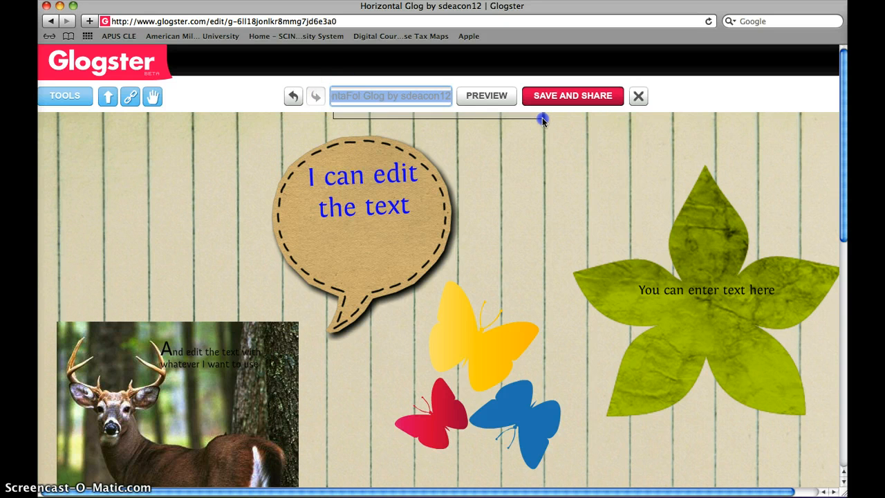
{"action": "type", "text": "Foresty Poster"}
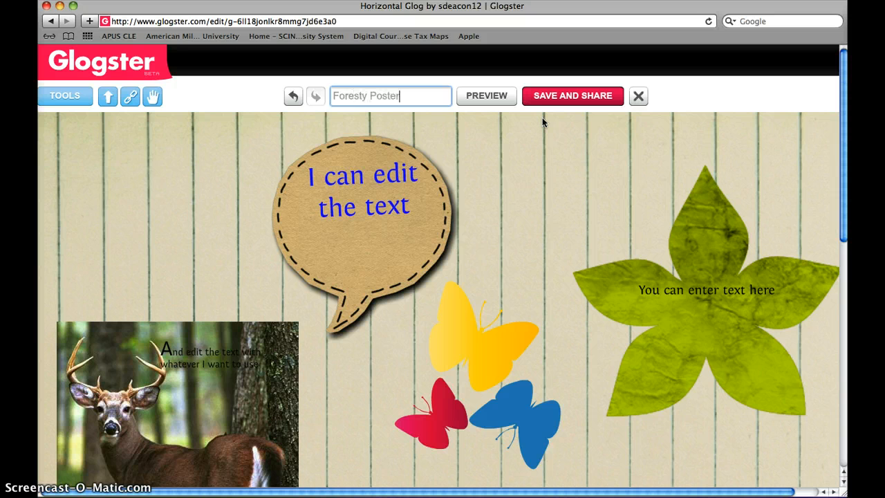
{"action": "left_click", "coordinate": [677, 177]}
{"action": "left_click", "coordinate": [524, 192]}
{"action": "scroll", "coordinate": [568, 102], "scroll_direction": "down", "scroll_amount": 5}
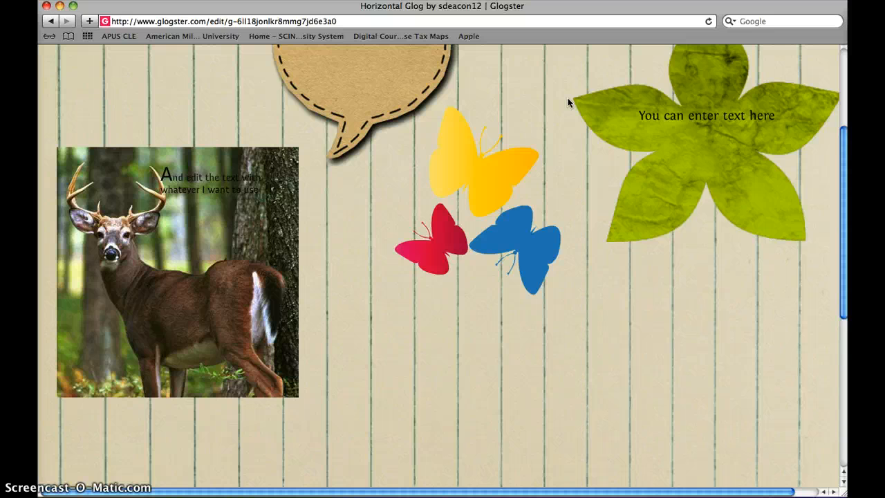
{"action": "scroll", "coordinate": [568, 102], "scroll_direction": "down", "scroll_amount": 5}
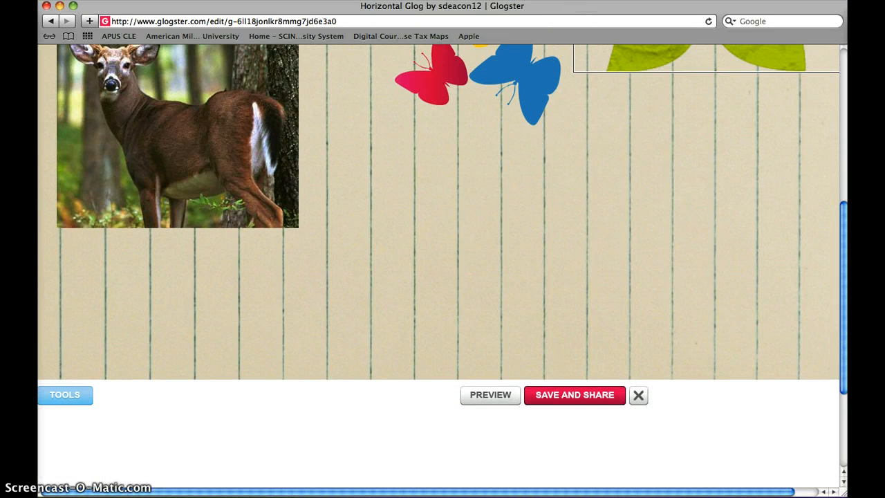
{"action": "scroll", "coordinate": [544, 211], "scroll_direction": "up", "scroll_amount": 10}
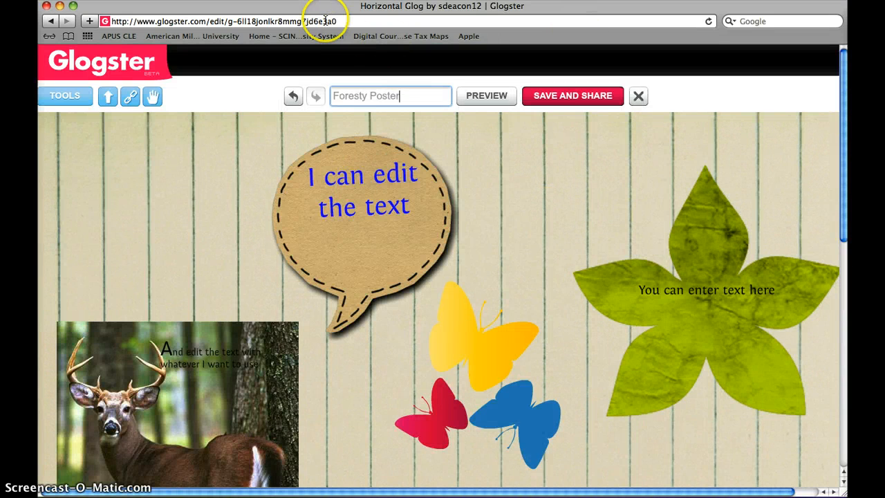